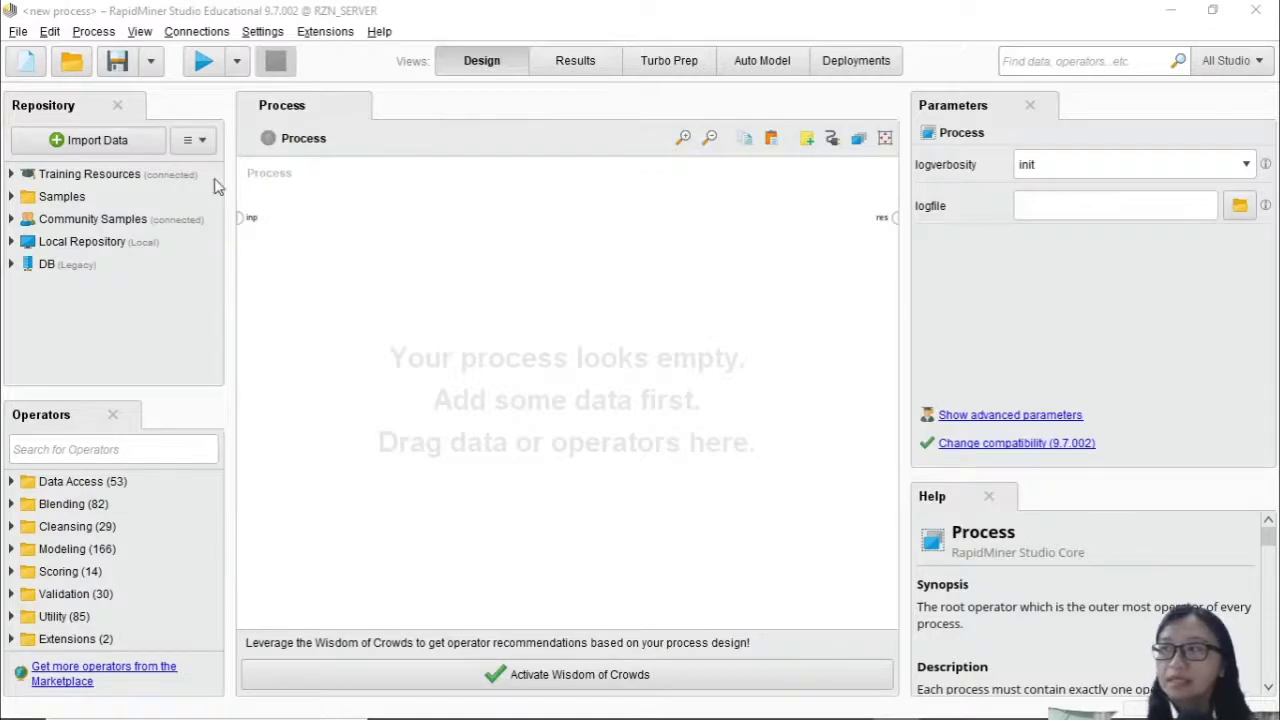
Look through the sample data sets in the Samples repository's data folder and collapse the repository again
{"action": "left_click", "coordinate": [12, 200]}
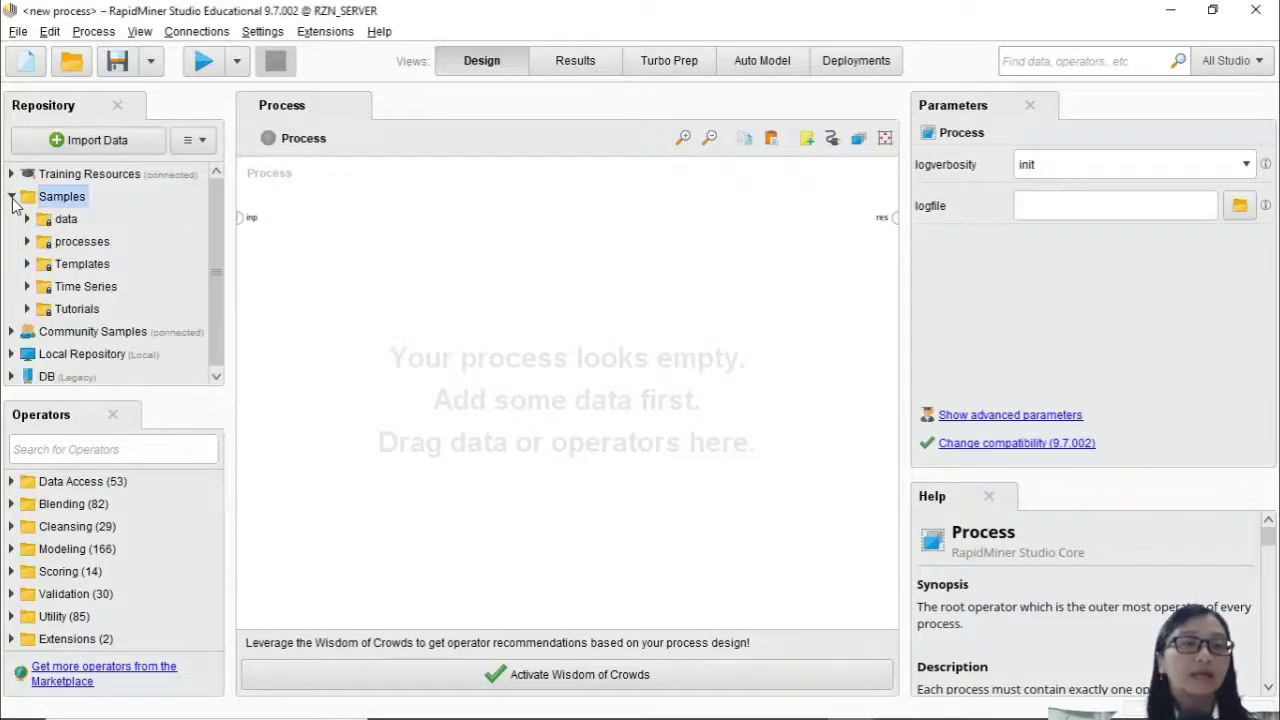
{"action": "left_click", "coordinate": [27, 220]}
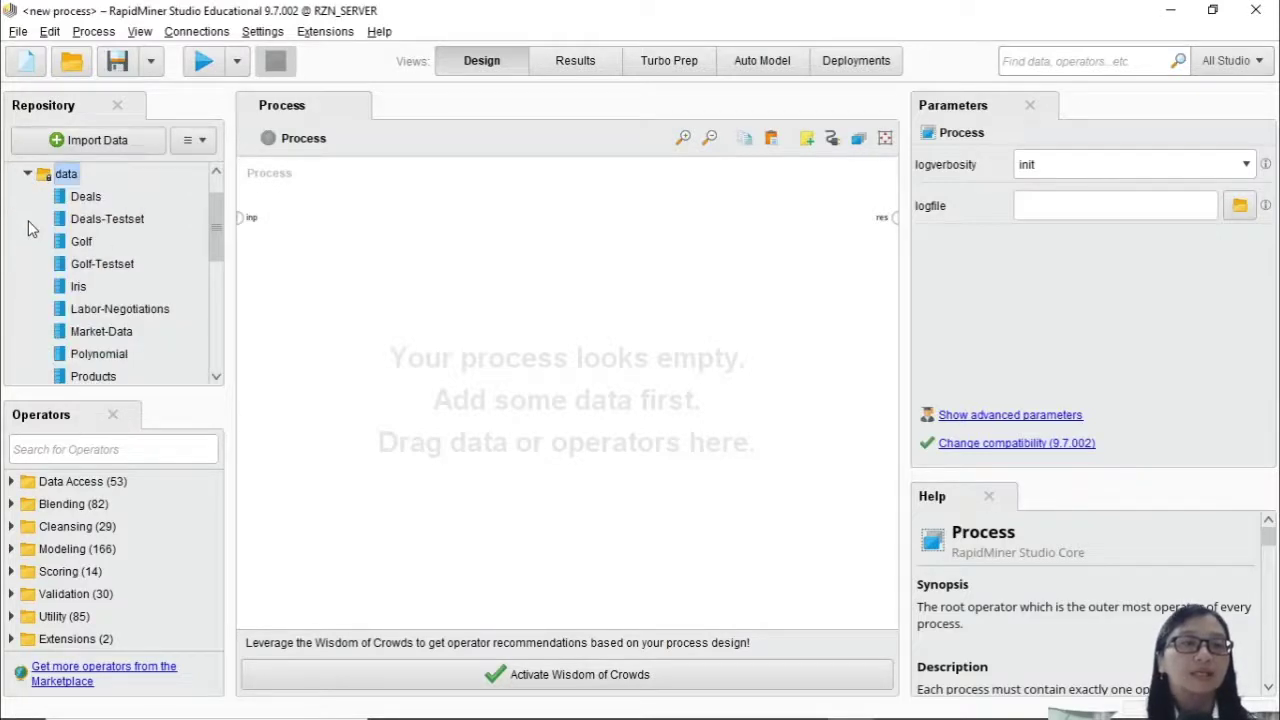
{"action": "scroll", "coordinate": [20, 210], "scroll_direction": "up", "scroll_amount": 1}
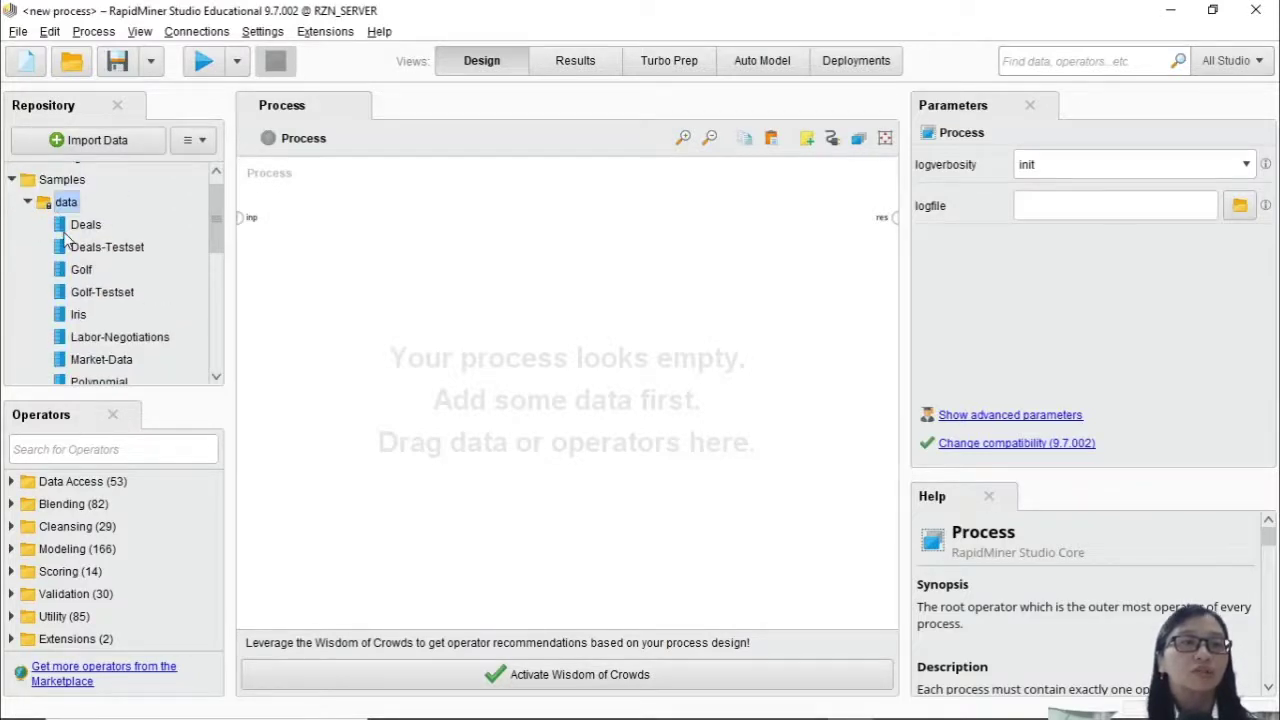
{"action": "left_click", "coordinate": [11, 181]}
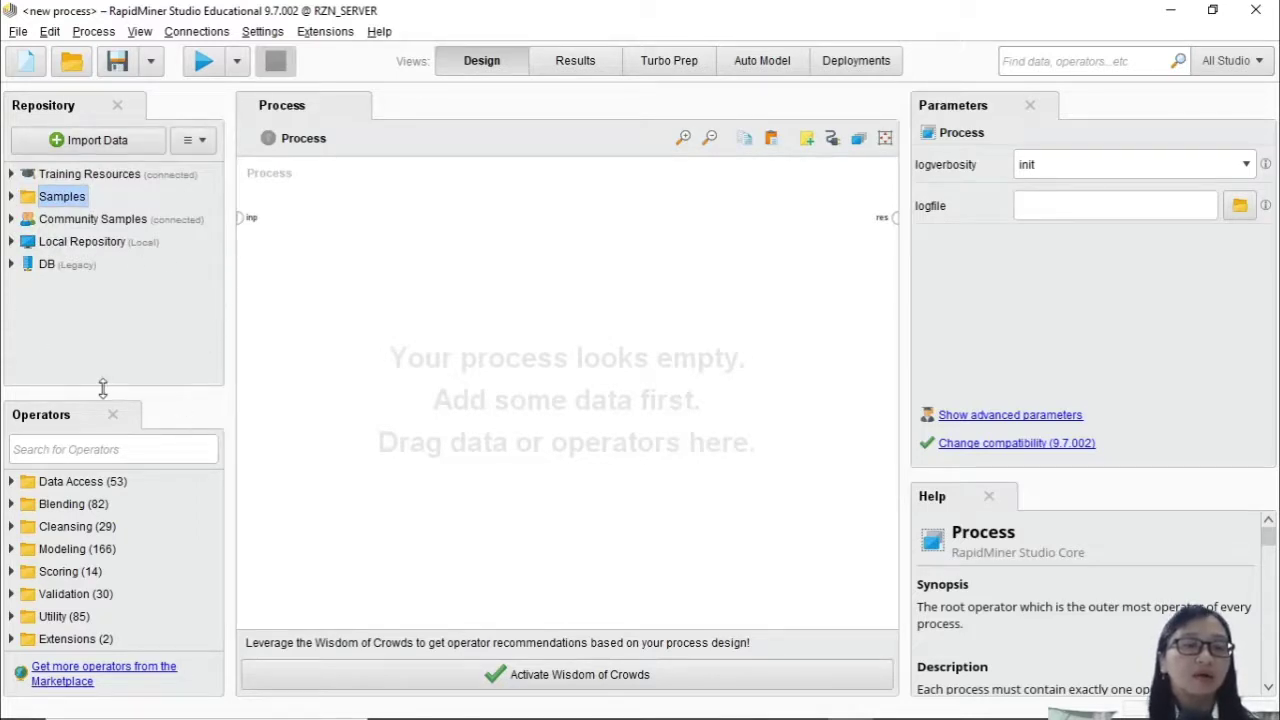
Look at the Results view and return to the Design view
{"action": "left_click_drag", "start_coordinate": [26, 482], "coordinate": [10, 495]}
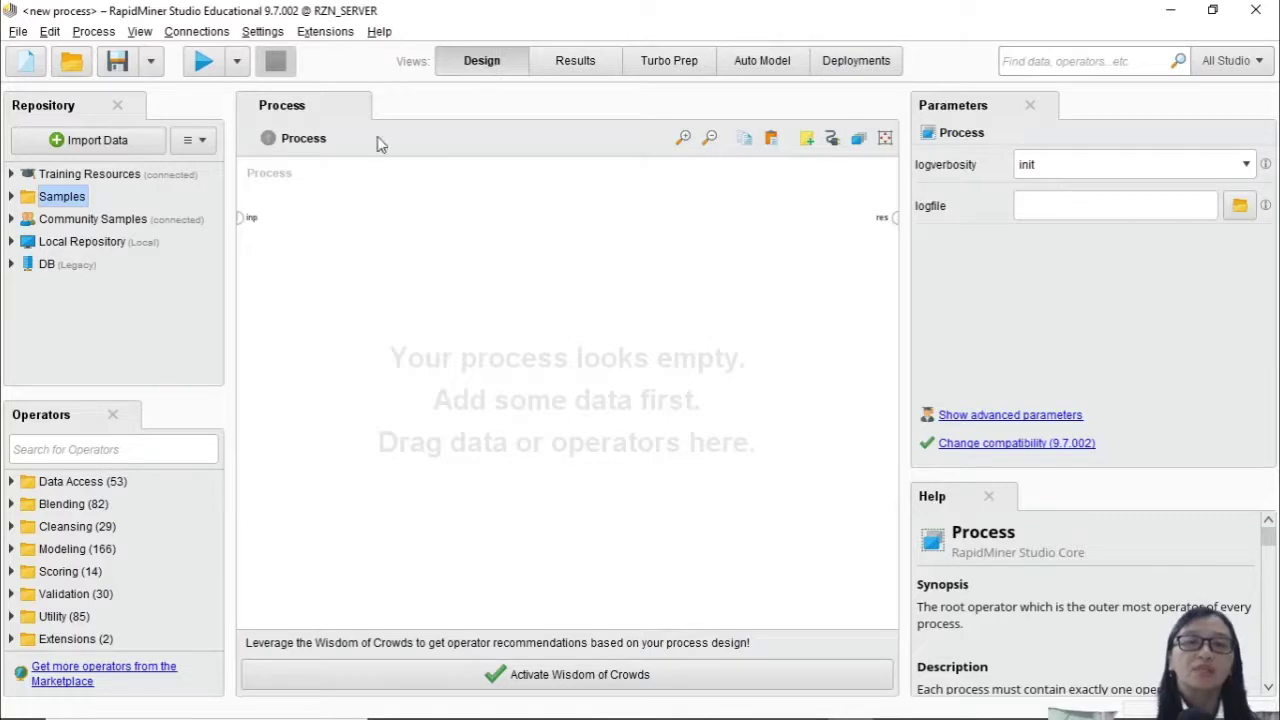
{"action": "left_click", "coordinate": [594, 62]}
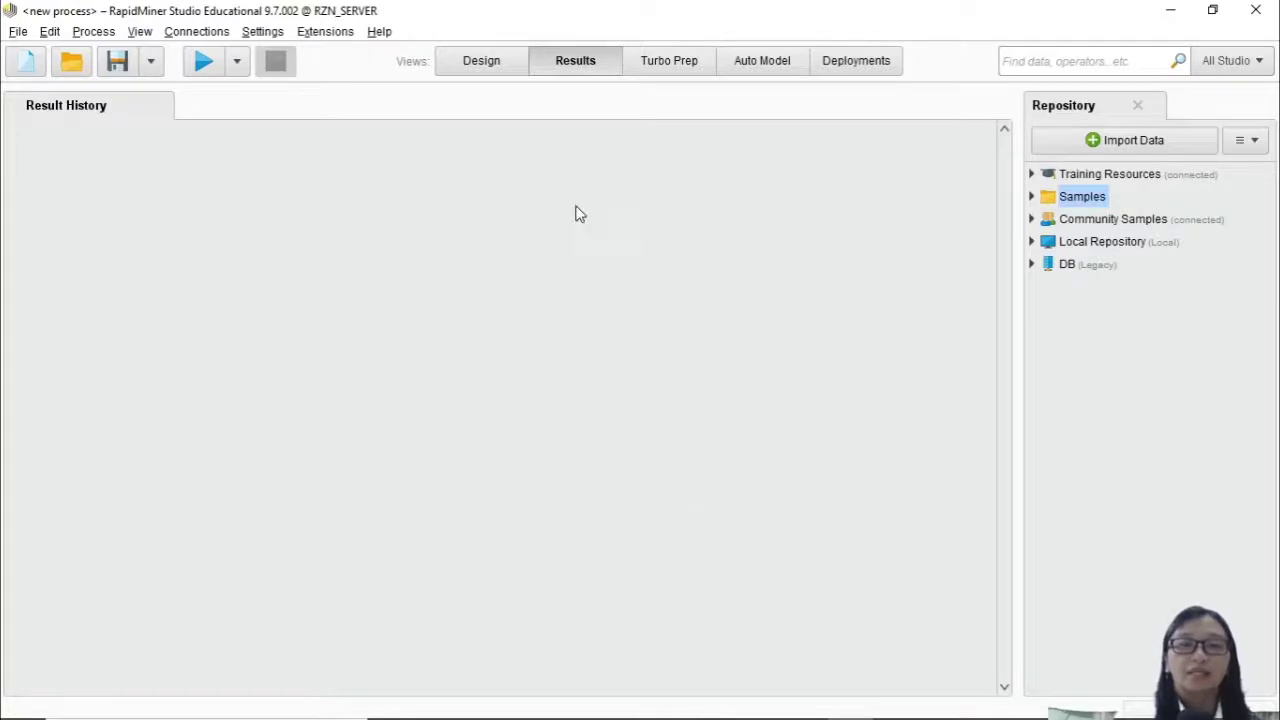
{"action": "left_click", "coordinate": [466, 72]}
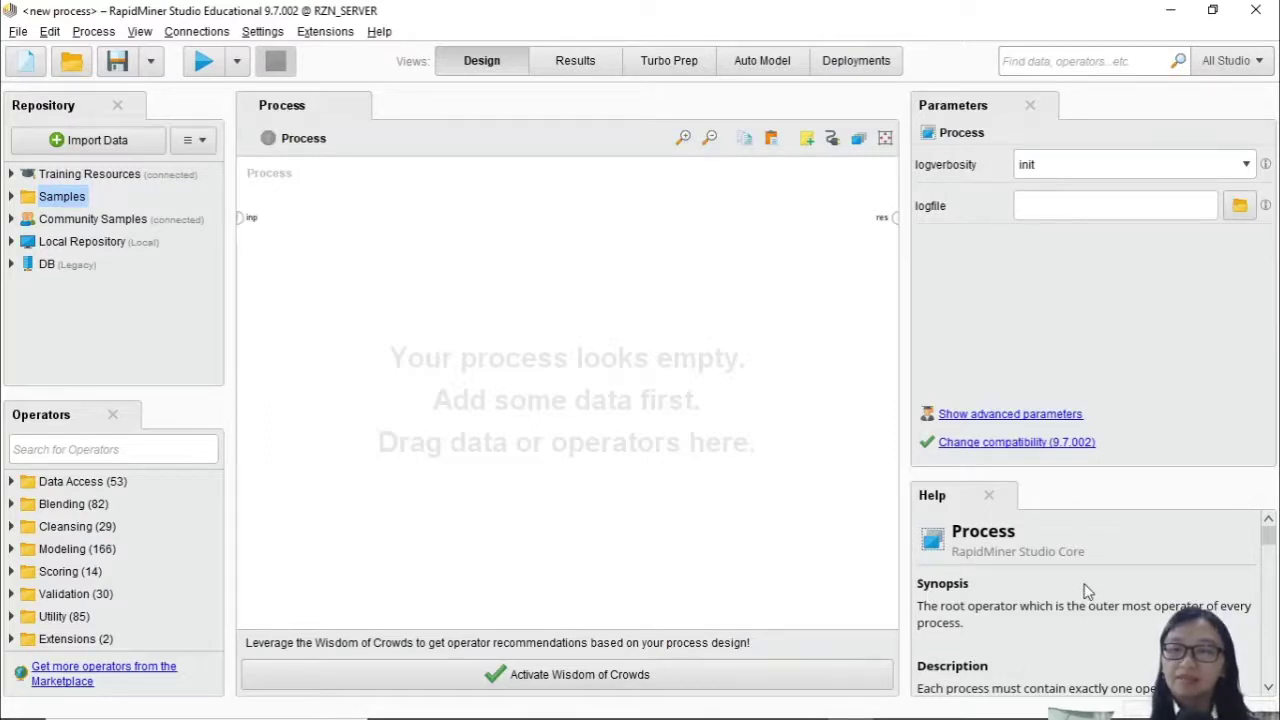
{"action": "mouse_move", "coordinate": [1269, 533]}
{"action": "left_mouse_down"}
{"action": "mouse_move", "coordinate": [1274, 676]}
{"action": "mouse_move", "coordinate": [1268, 522]}
{"action": "left_mouse_up"}
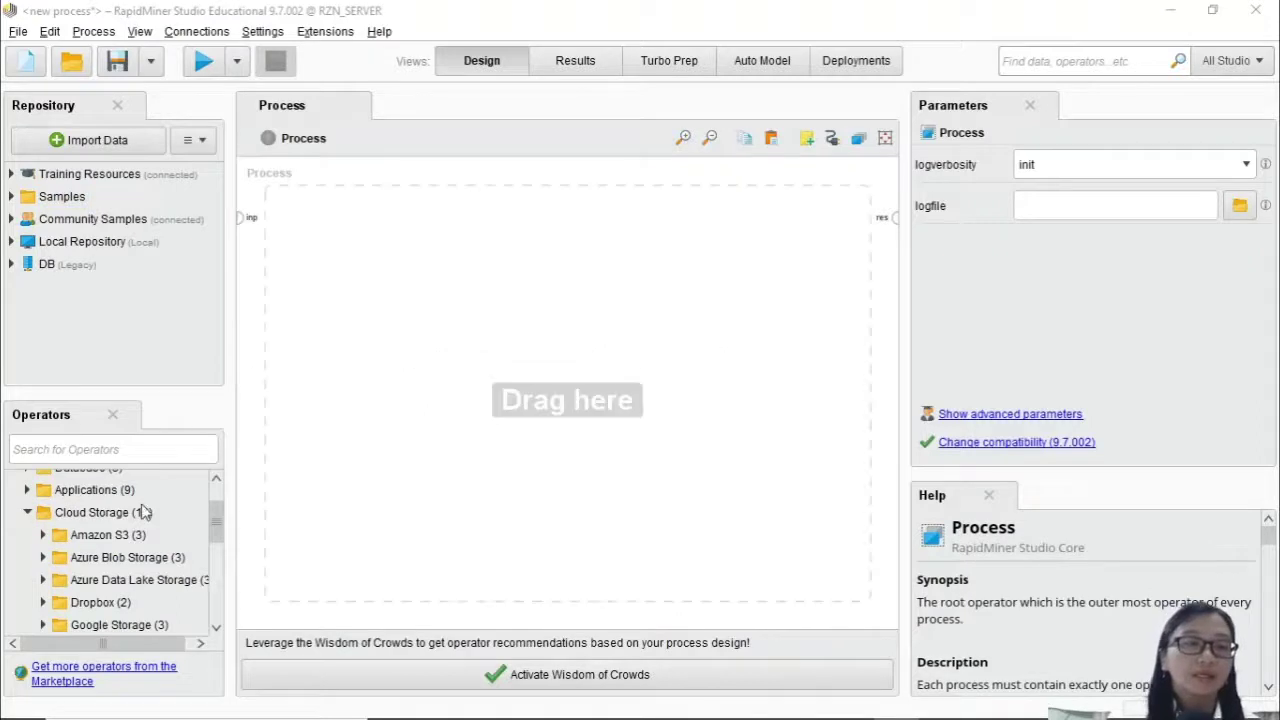
Collapse the Cloud Storage operator group and add the Retrieve operator from Data Access to the process
{"action": "left_click", "coordinate": [28, 512]}
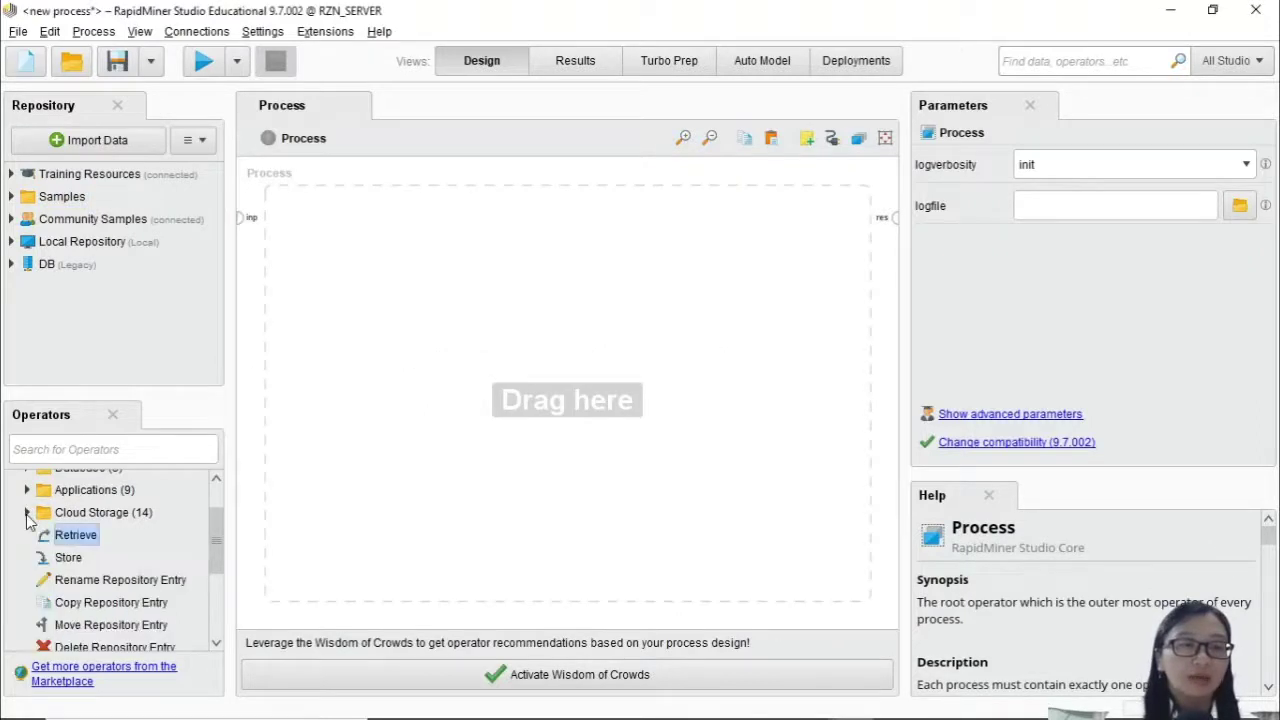
{"action": "left_click", "coordinate": [28, 512]}
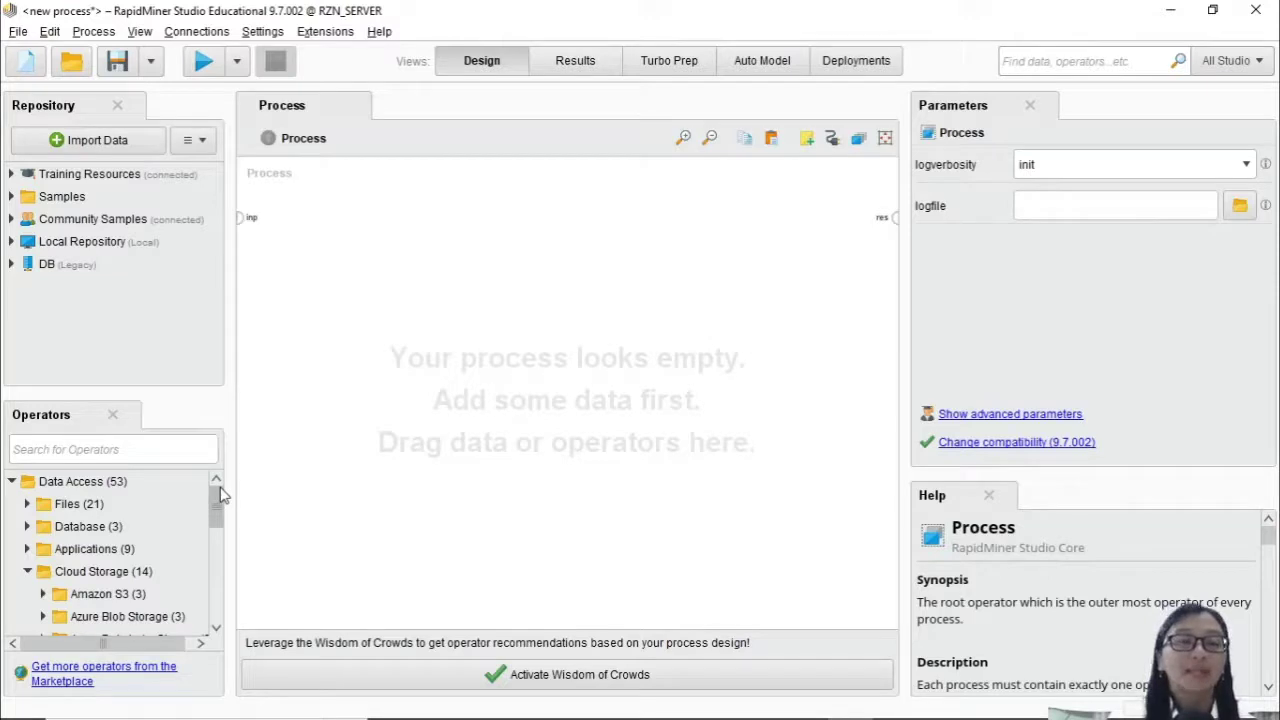
{"action": "left_click", "coordinate": [28, 571]}
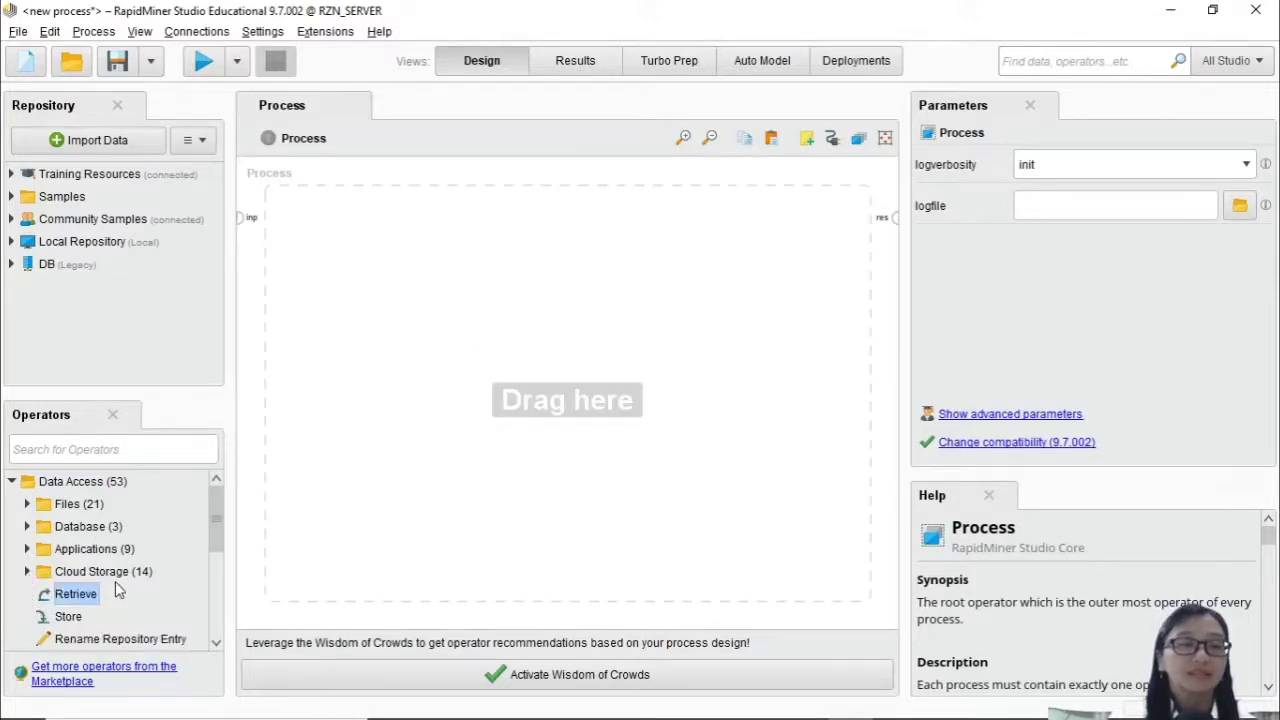
{"action": "left_click", "coordinate": [12, 482]}
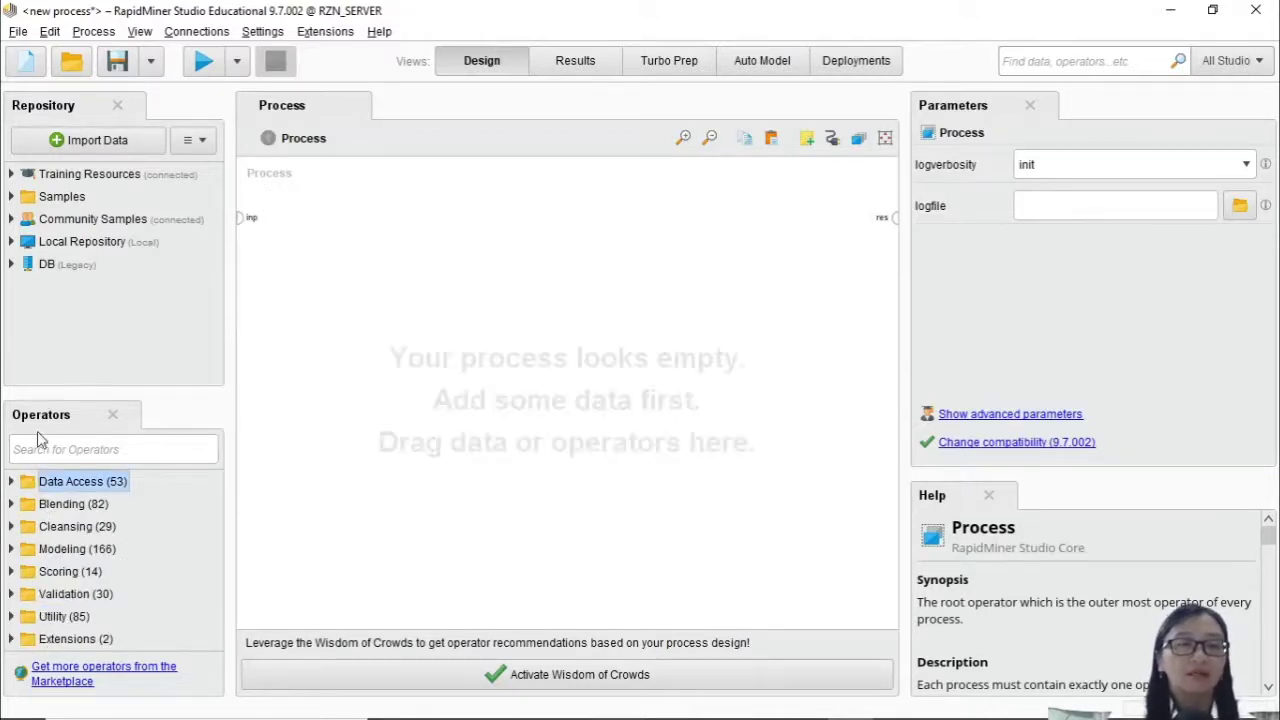
{"action": "left_click", "coordinate": [13, 484]}
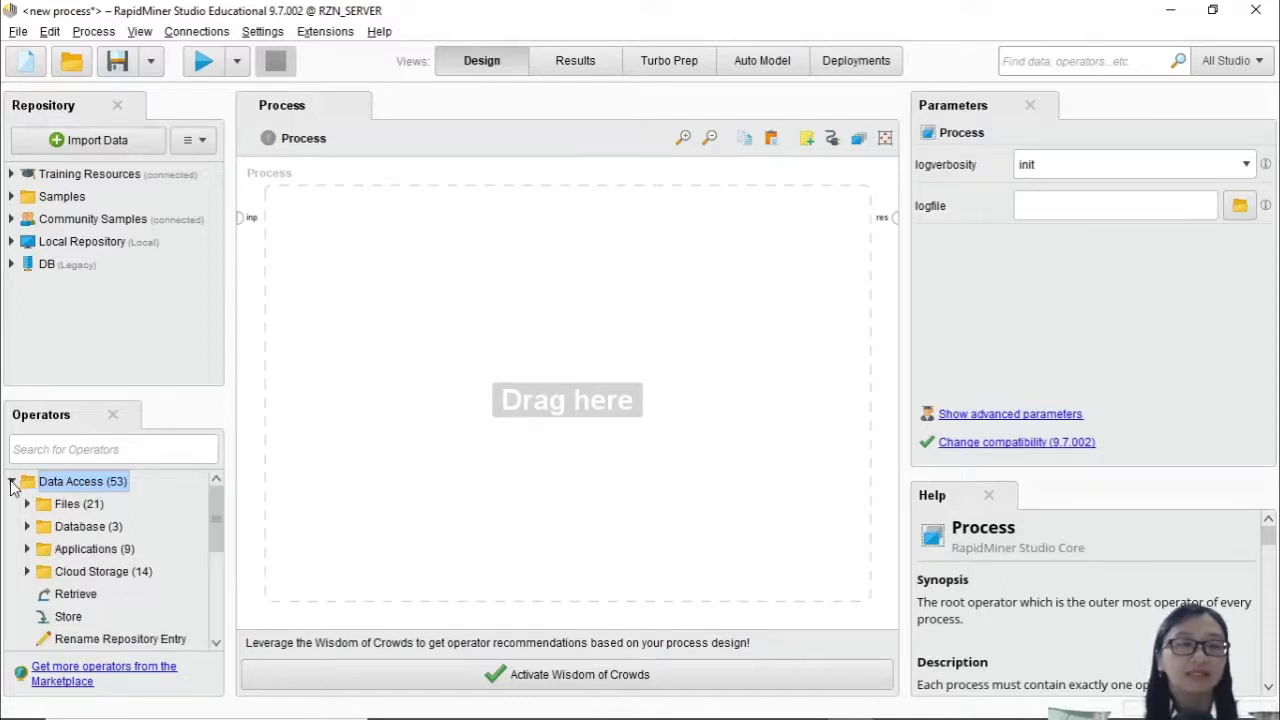
{"action": "left_click", "coordinate": [71, 600]}
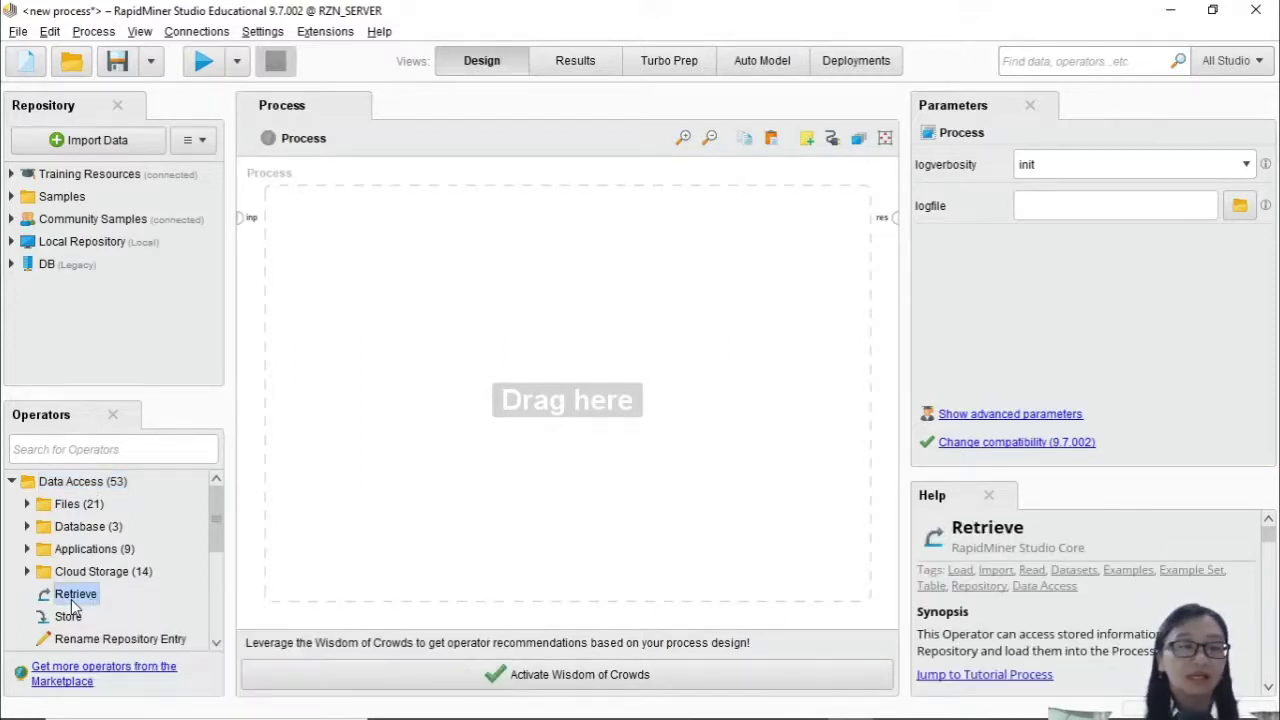
{"action": "left_click_drag", "start_coordinate": [71, 600], "coordinate": [345, 246]}
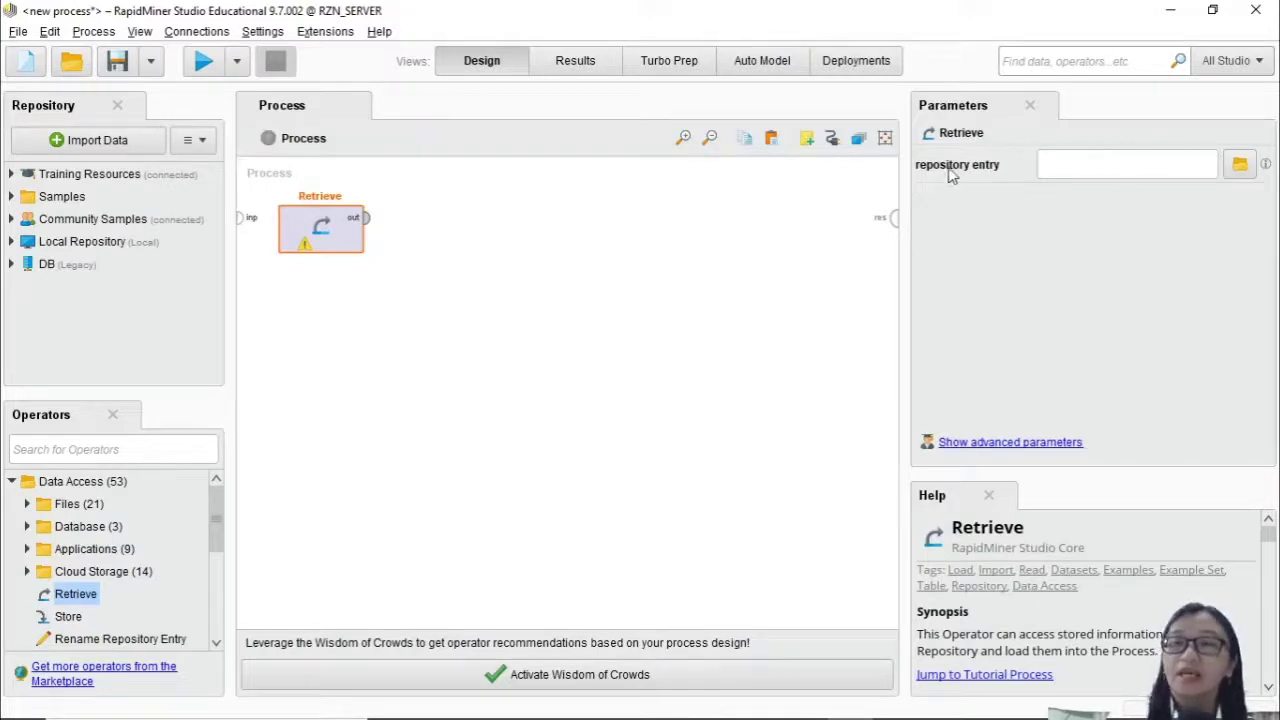
Open the repository browser for the Retrieve operator's repository entry and browse the data sets in Samples/data
{"action": "left_click", "coordinate": [1240, 166]}
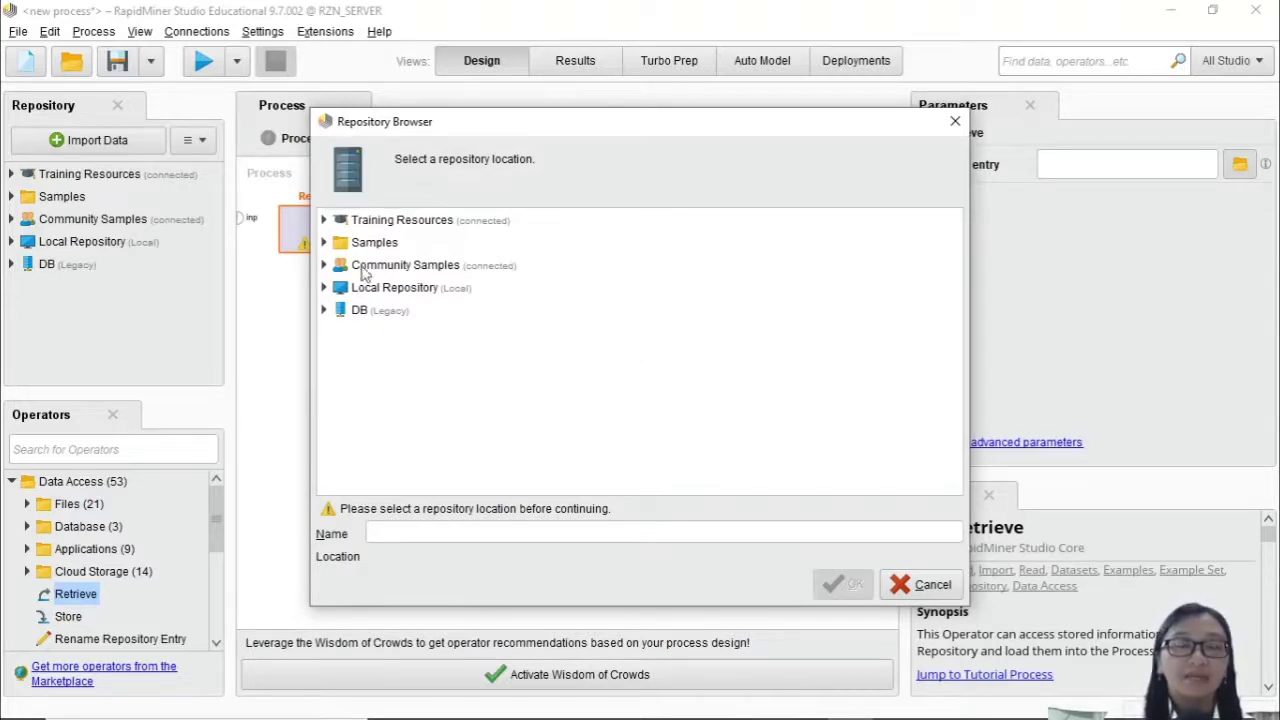
{"action": "left_click", "coordinate": [324, 243]}
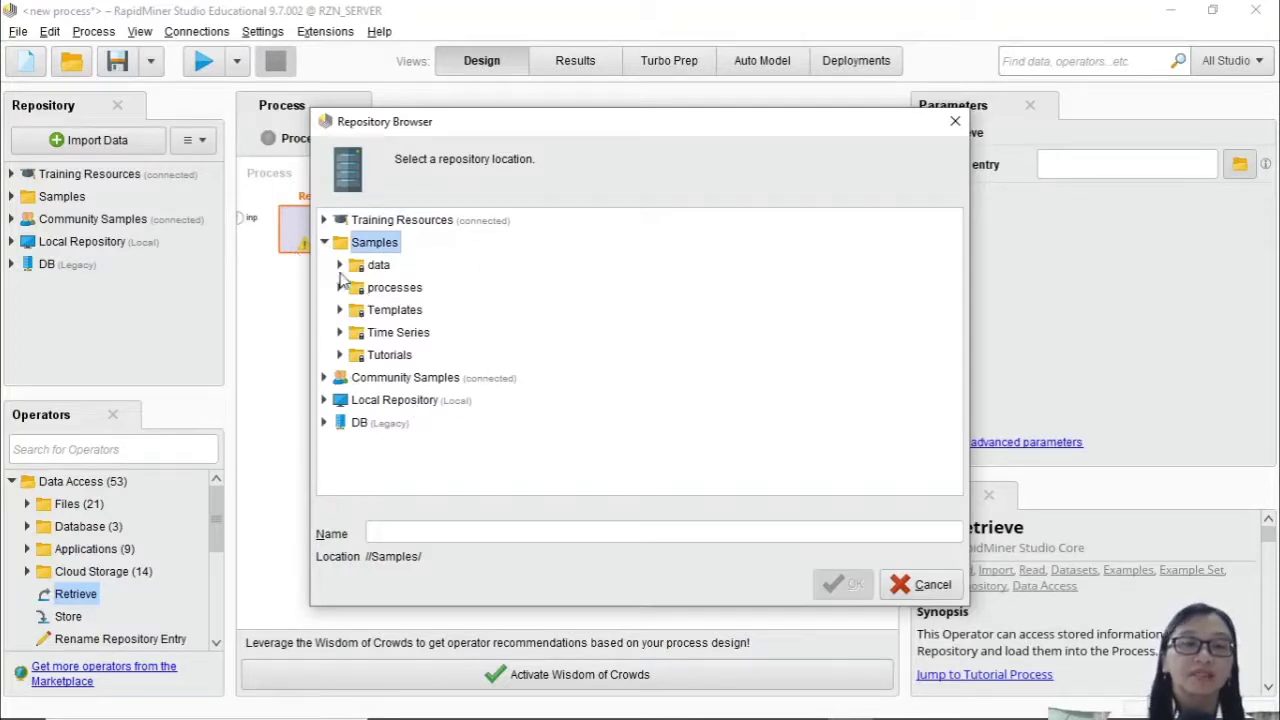
{"action": "left_click", "coordinate": [340, 266]}
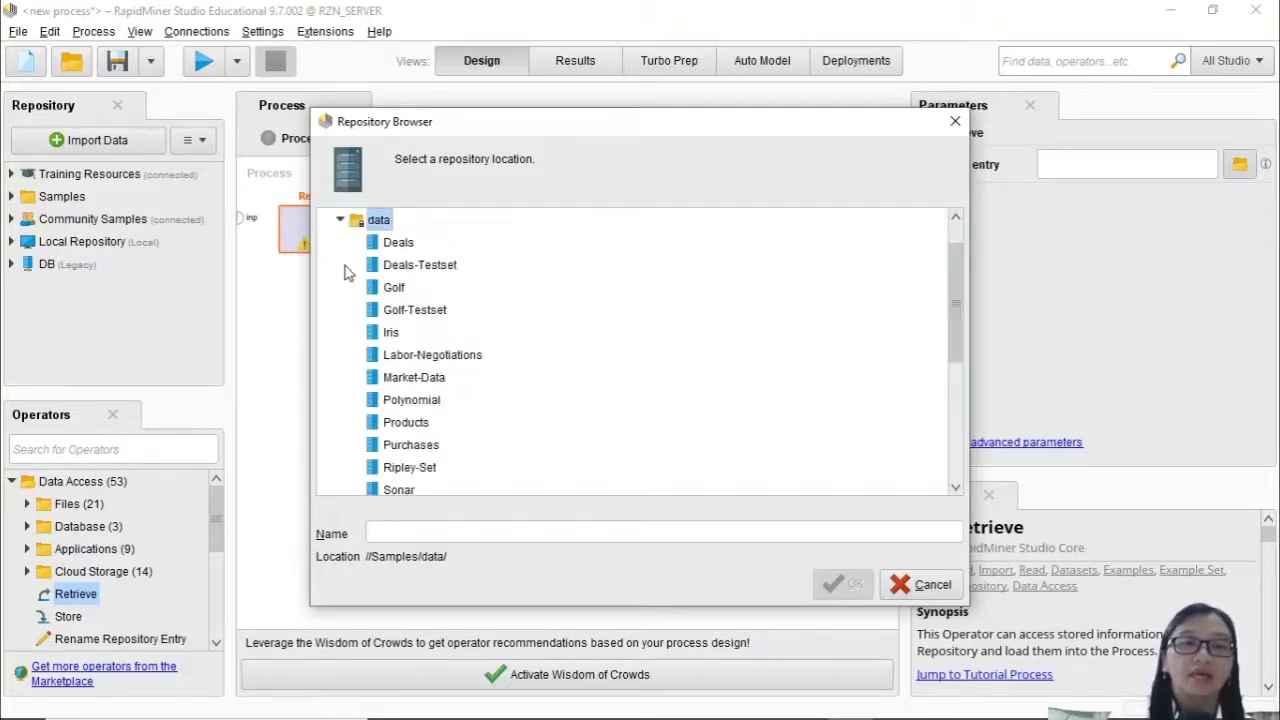
{"action": "mouse_move", "coordinate": [415, 265]}
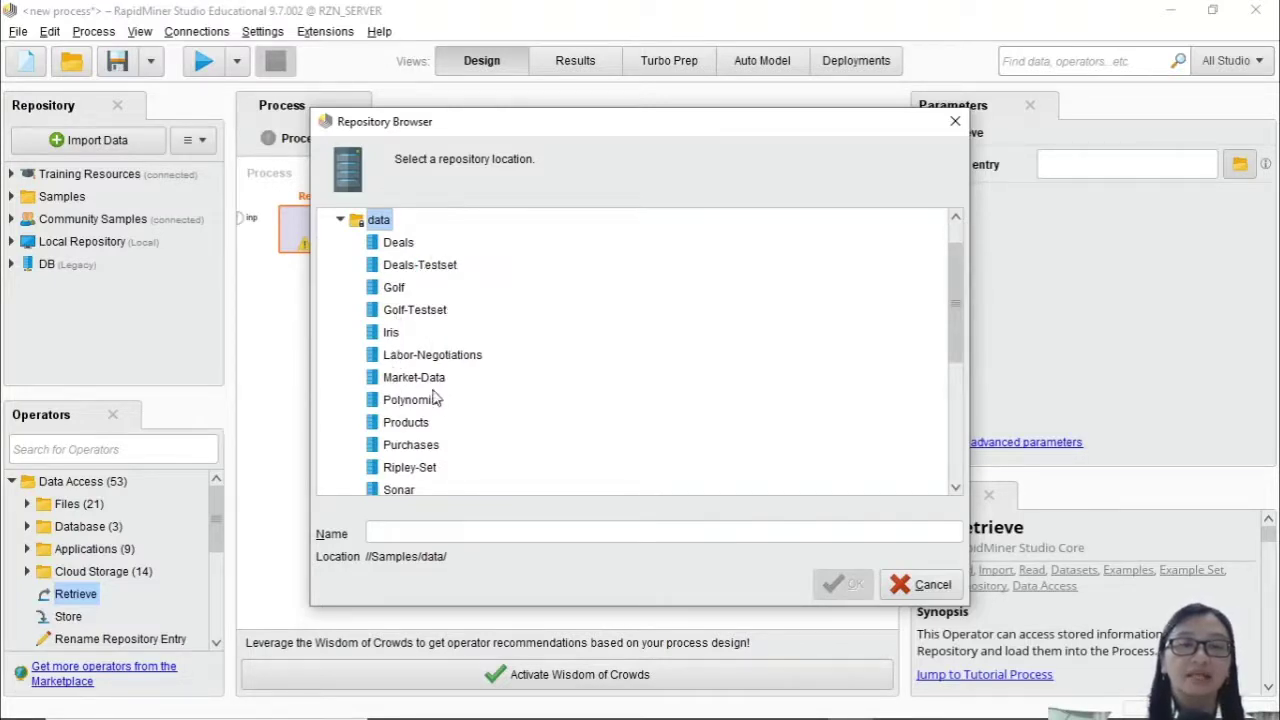
{"action": "scroll", "coordinate": [435, 399], "scroll_direction": "down", "scroll_amount": 1}
{"action": "scroll", "coordinate": [478, 398], "scroll_direction": "down", "scroll_amount": 5}
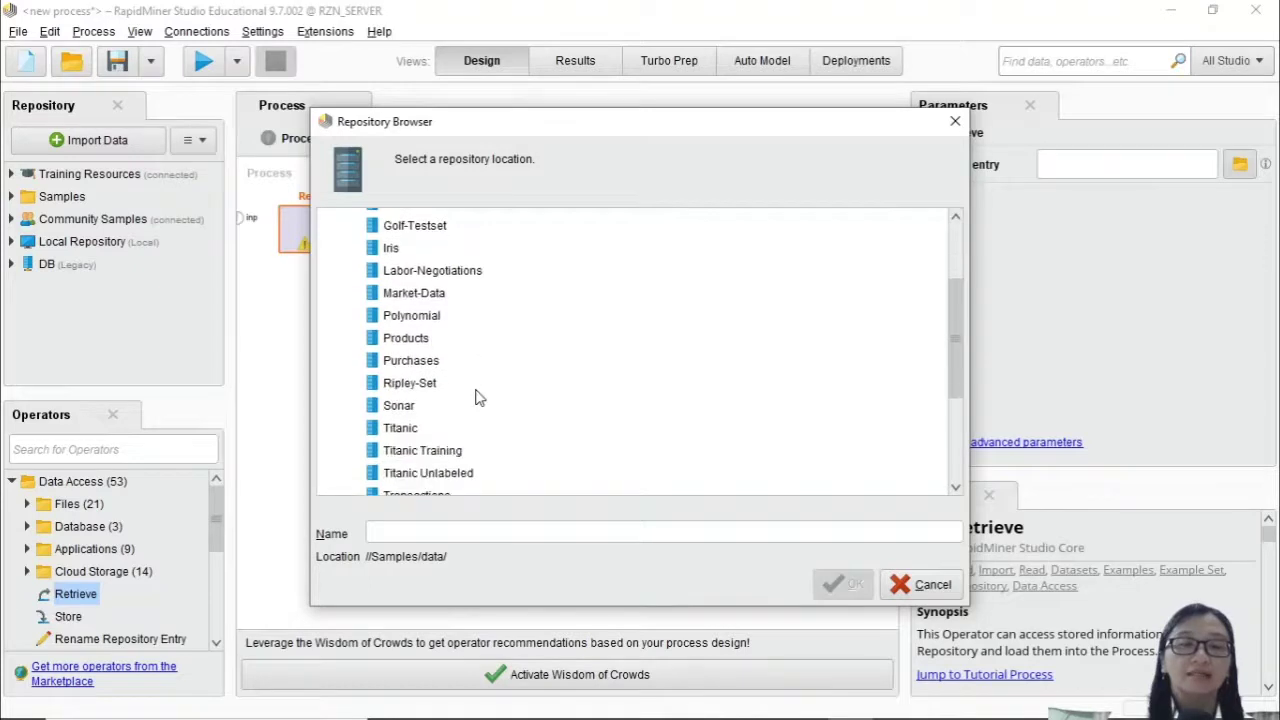
{"action": "scroll", "coordinate": [478, 398], "scroll_direction": "up", "scroll_amount": 2}
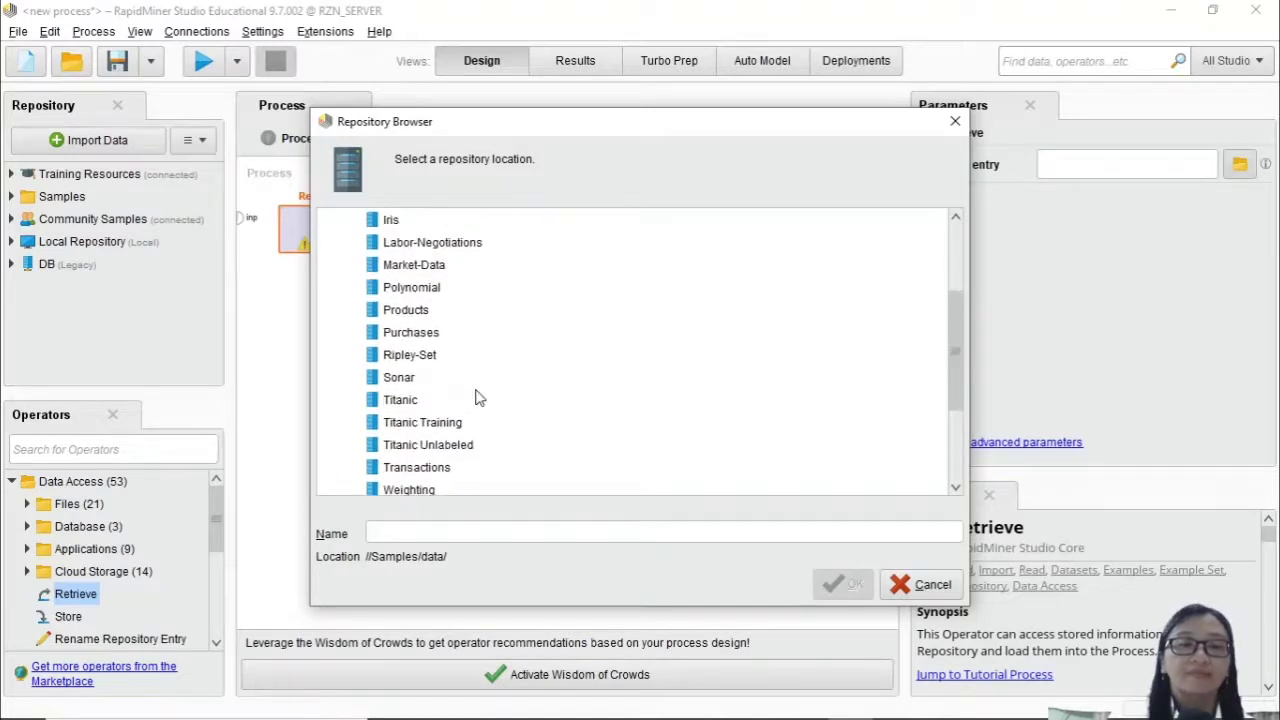
{"action": "mouse_move", "coordinate": [425, 322]}
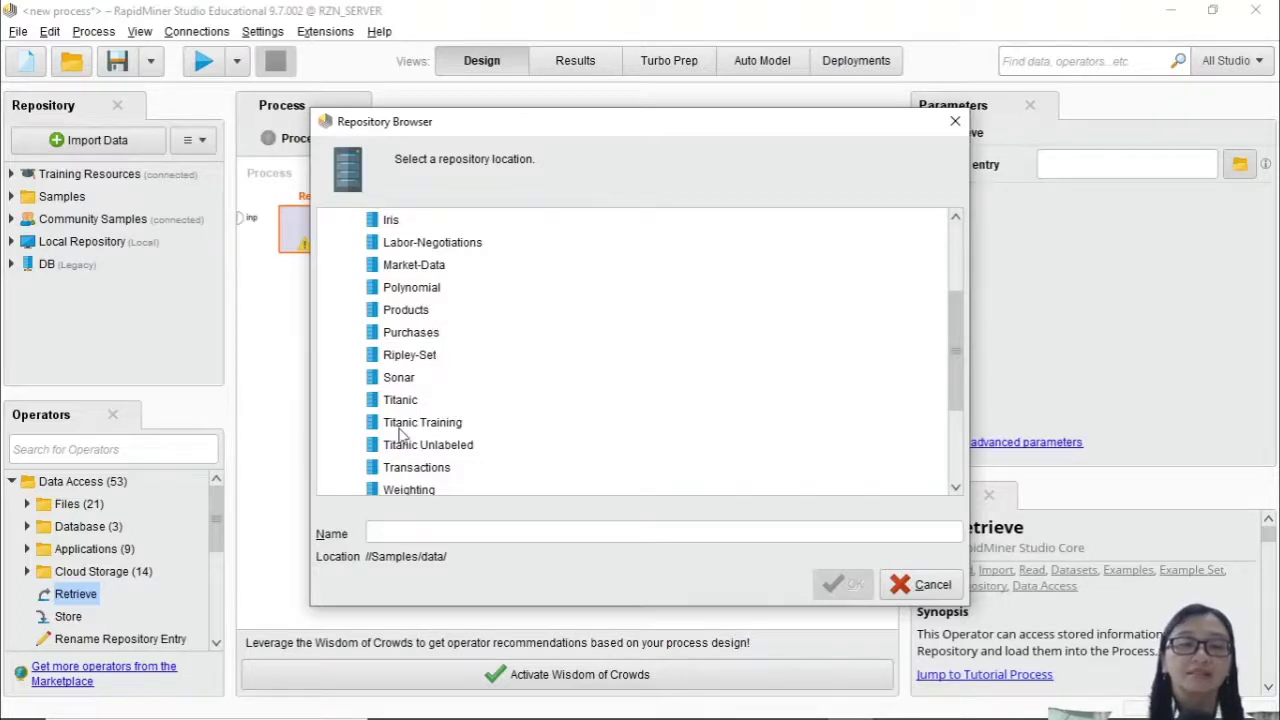
{"action": "scroll", "coordinate": [400, 425], "scroll_direction": "down", "scroll_amount": 2}
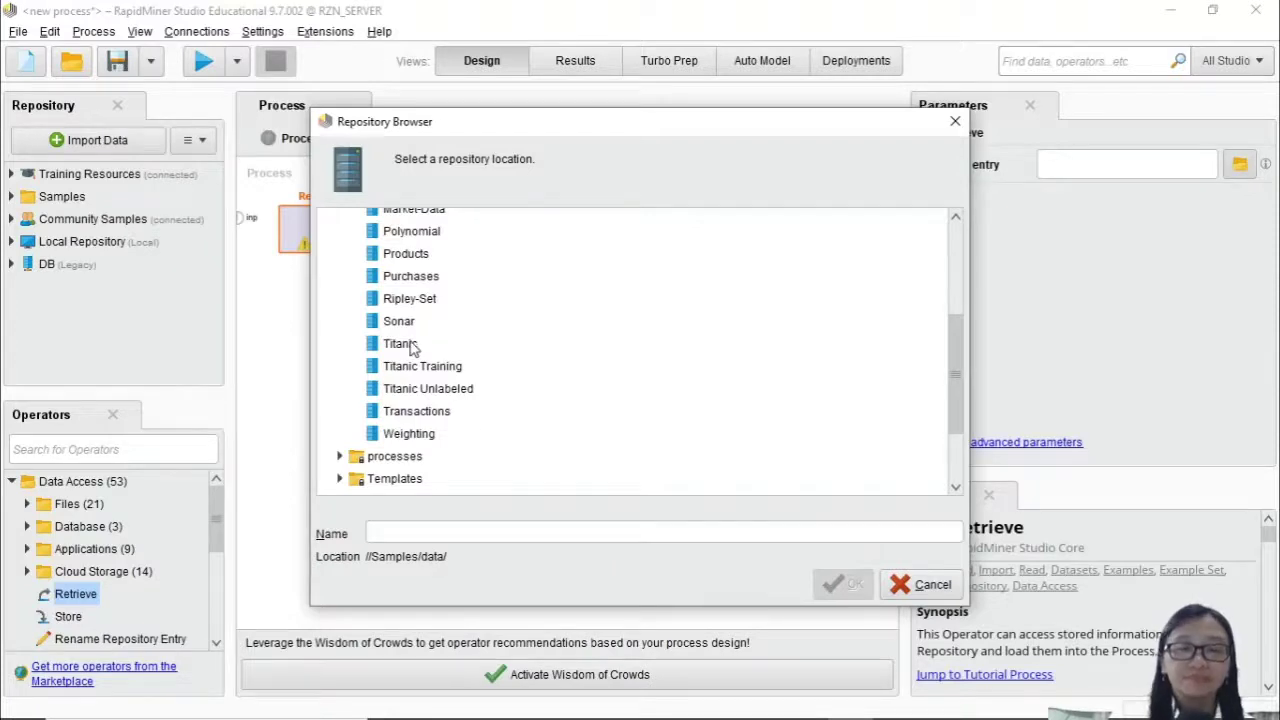
{"action": "mouse_move", "coordinate": [402, 351]}
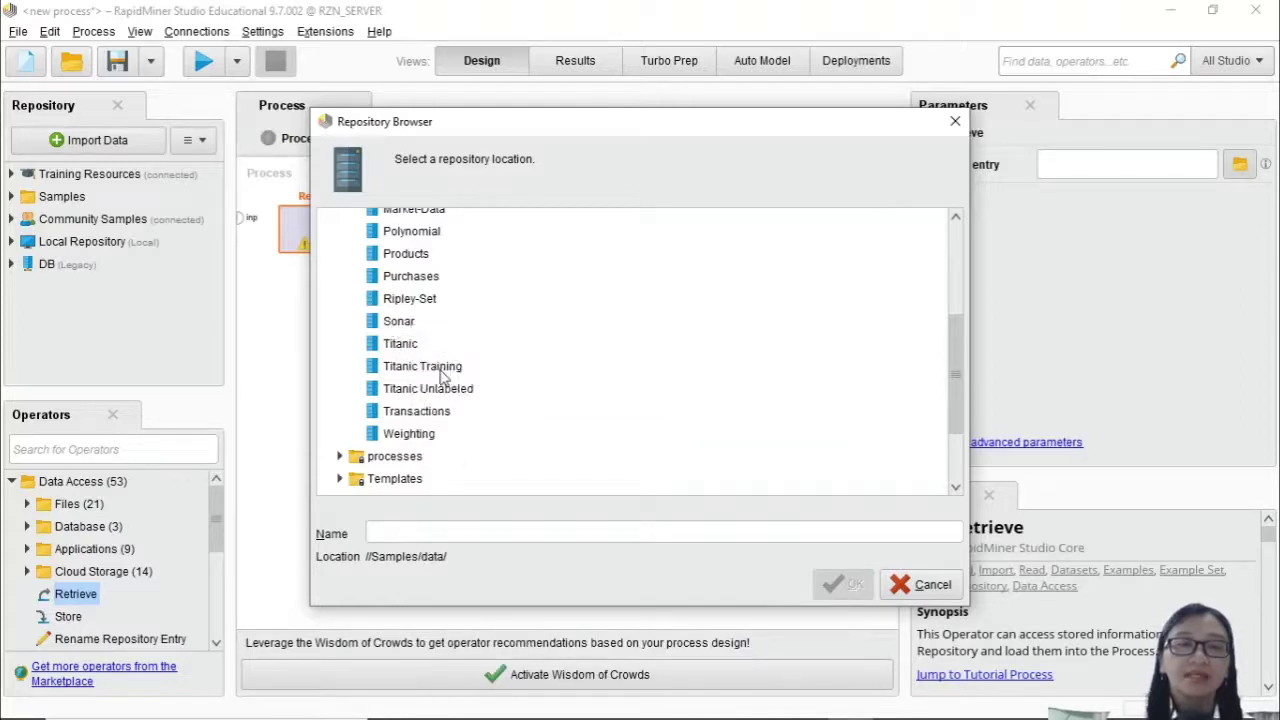
{"action": "scroll", "coordinate": [445, 378], "scroll_direction": "up", "scroll_amount": 1}
{"action": "scroll", "coordinate": [400, 345], "scroll_direction": "up", "scroll_amount": 1}
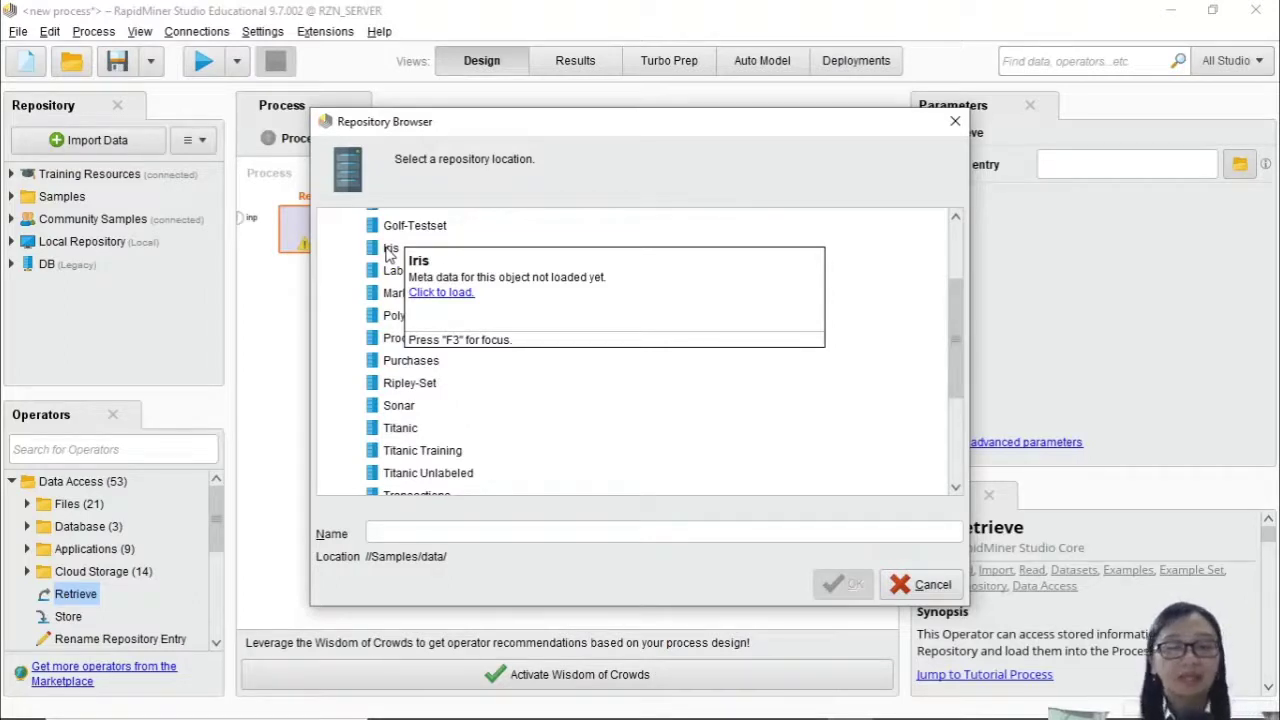
Load the metadata of the Iris data set and examine its attributes, types, ranges and missing values
{"action": "key", "text": "F3"}
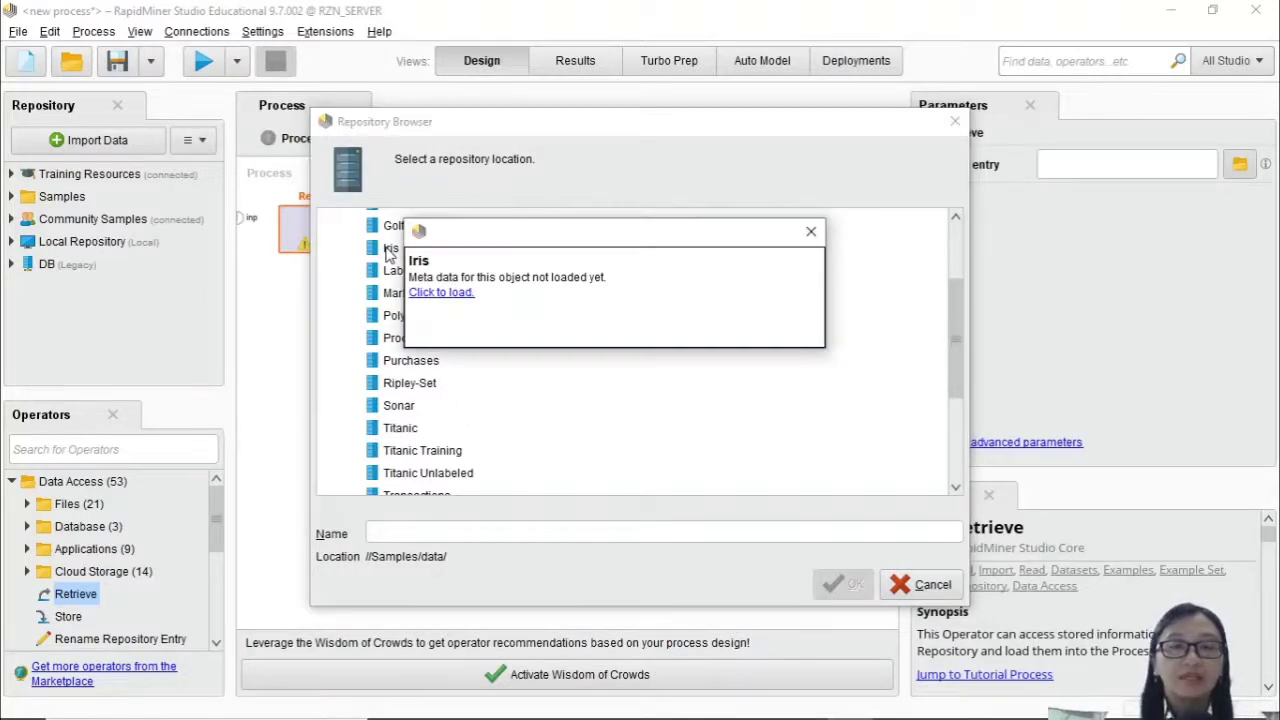
{"action": "left_click", "coordinate": [452, 298]}
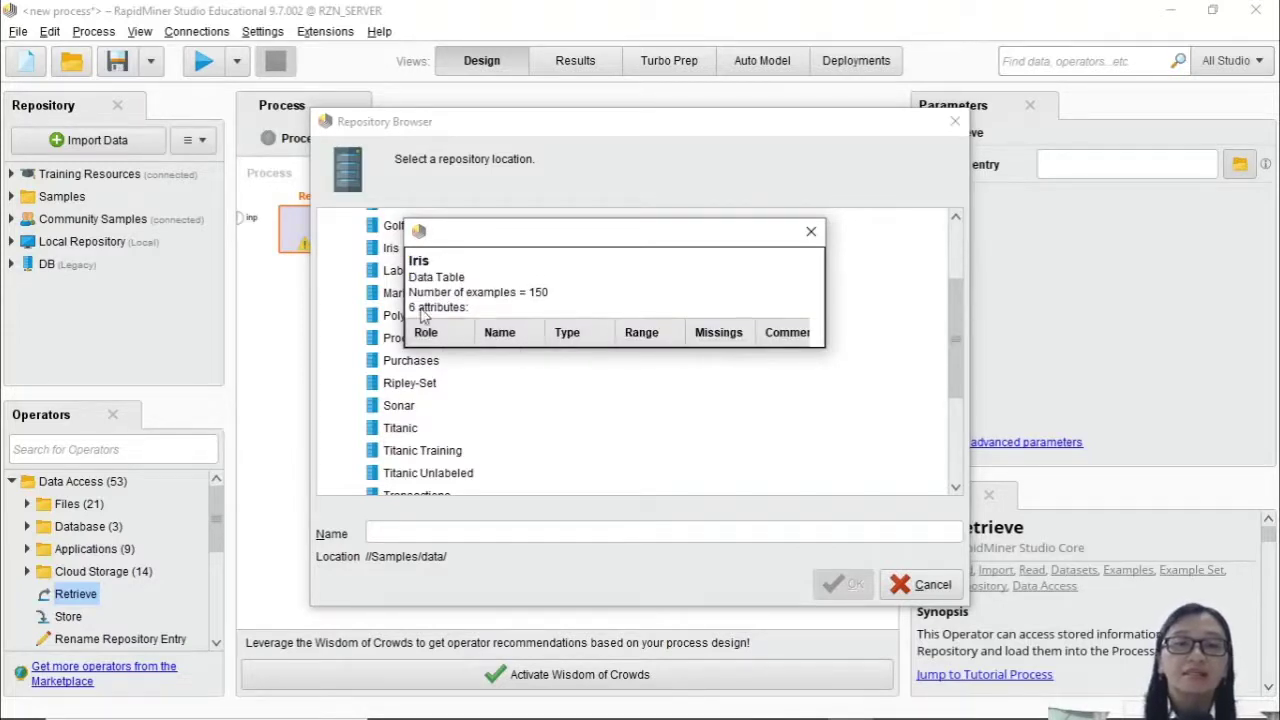
{"action": "left_click", "coordinate": [815, 237]}
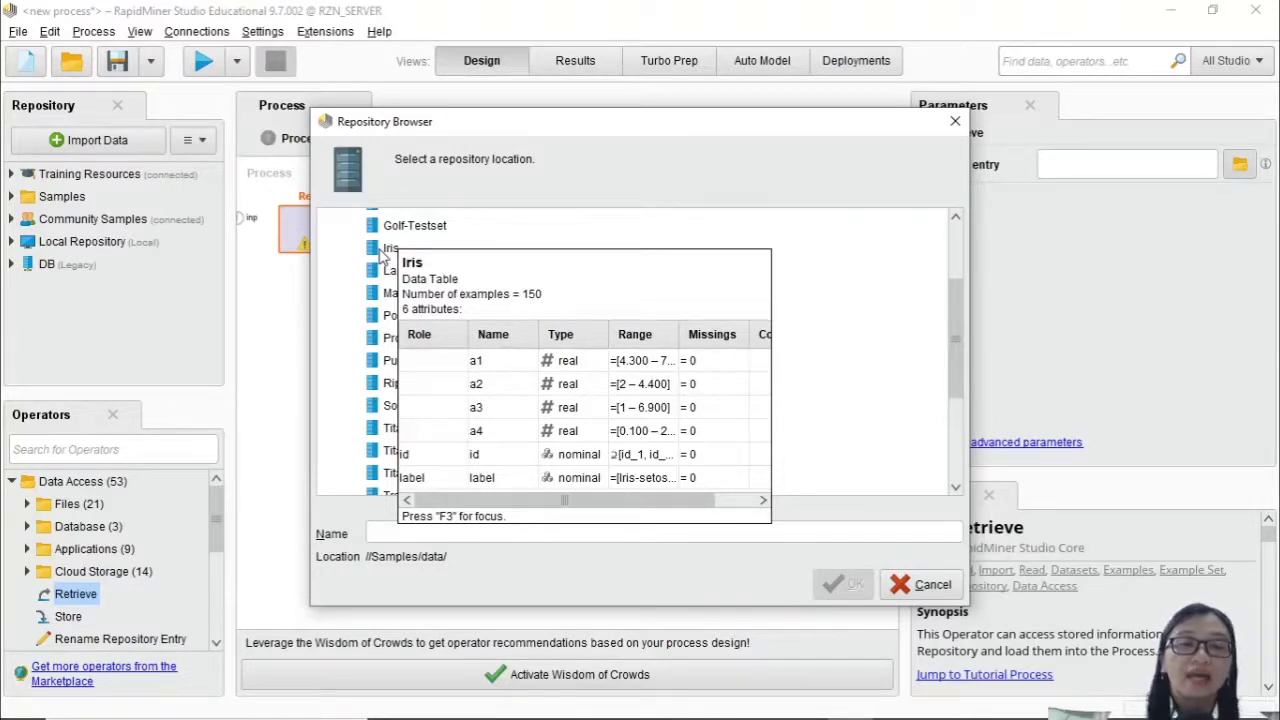
{"action": "mouse_move", "coordinate": [393, 437]}
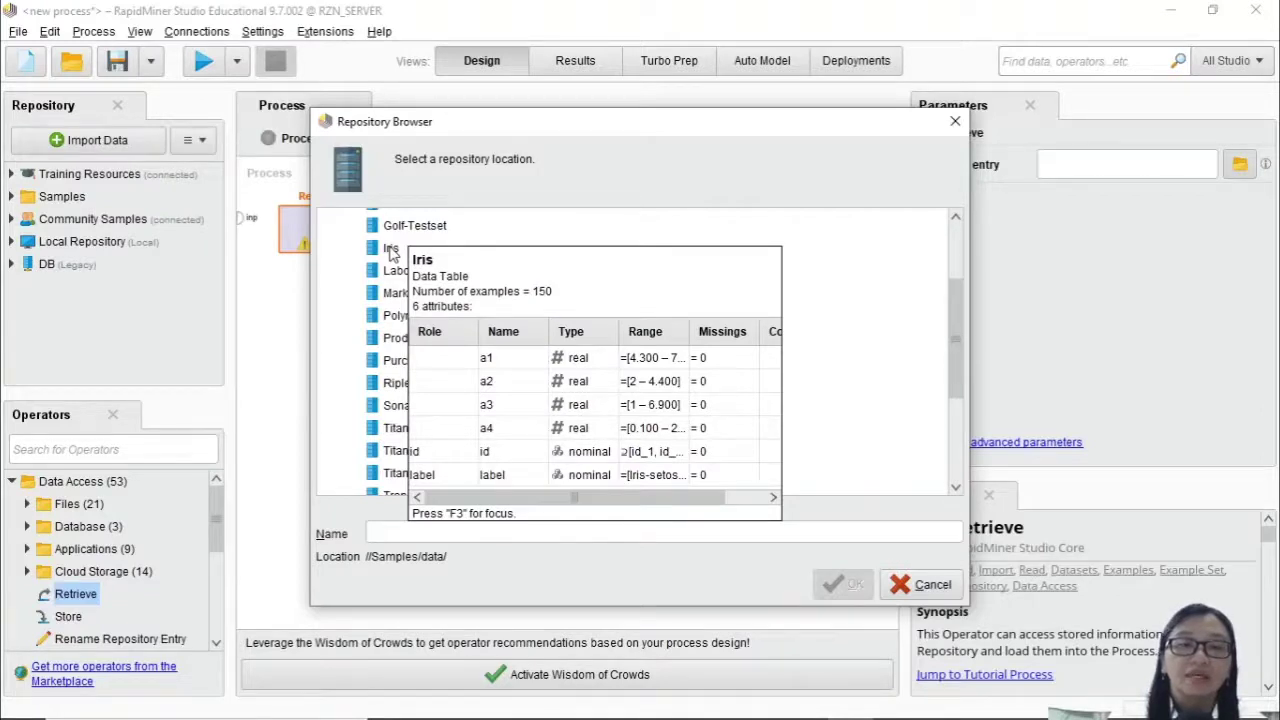
Set the Retrieve operator's repository entry to the Titanic data set in //Samples/data
{"action": "scroll", "coordinate": [477, 400], "scroll_direction": "down", "scroll_amount": 3}
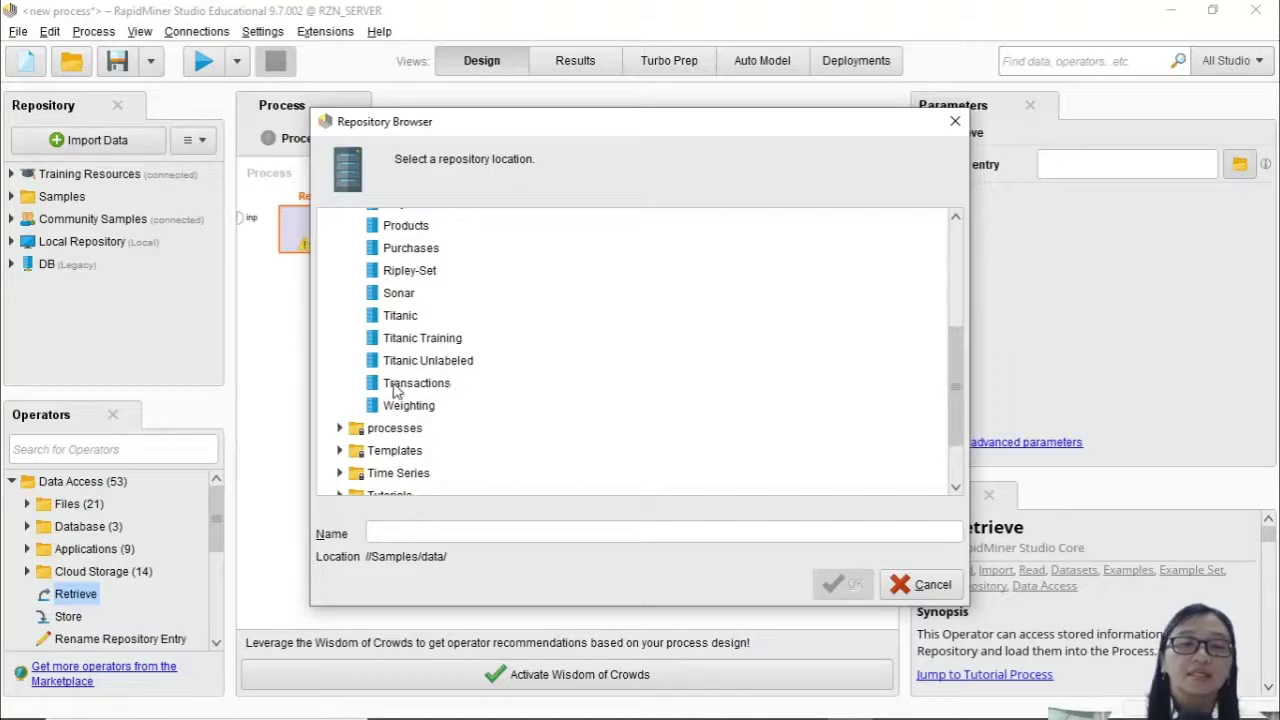
{"action": "left_click", "coordinate": [399, 316]}
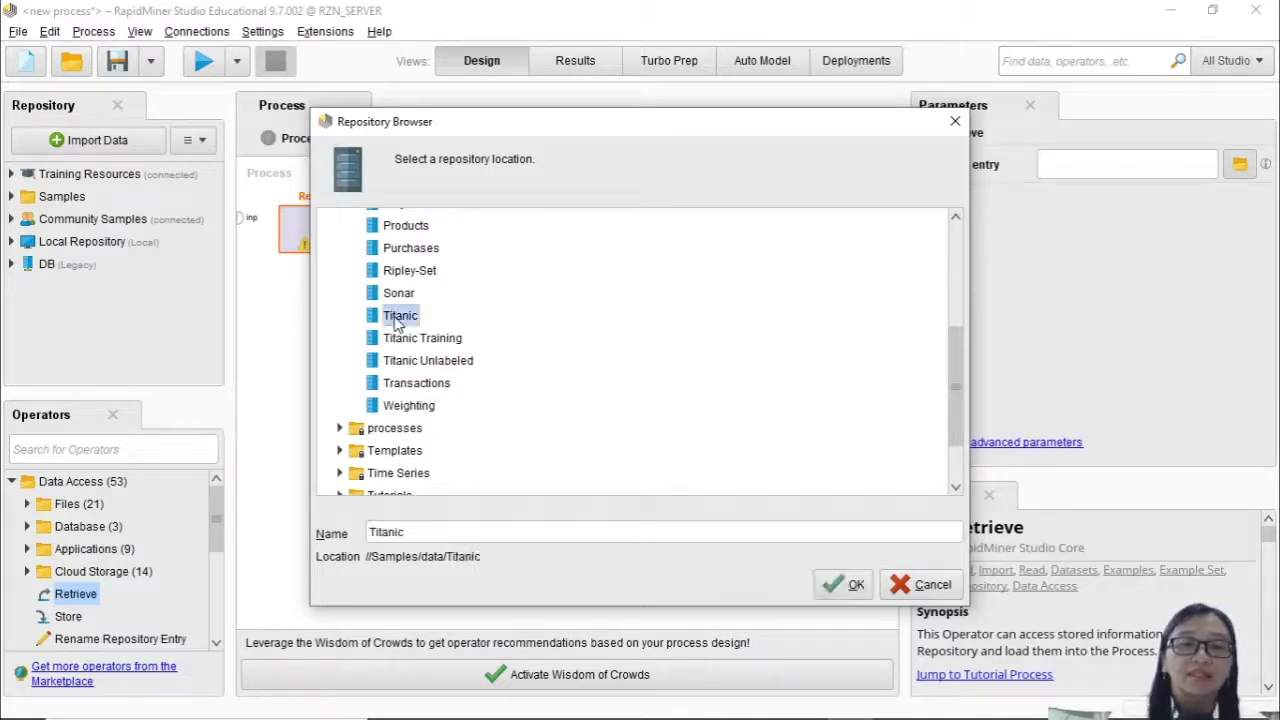
{"action": "left_click", "coordinate": [853, 588]}
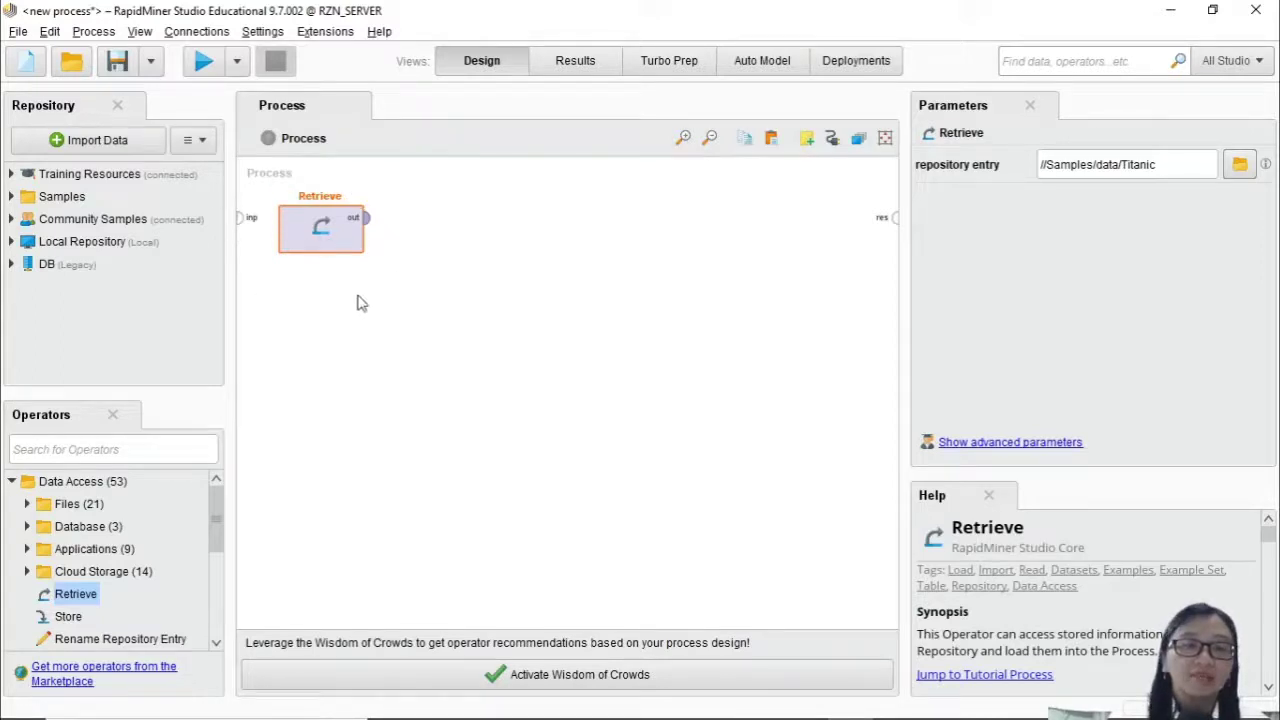
Connect the Retrieve operator's output to the process's result port and switch to the Results view
{"action": "left_click", "coordinate": [368, 220]}
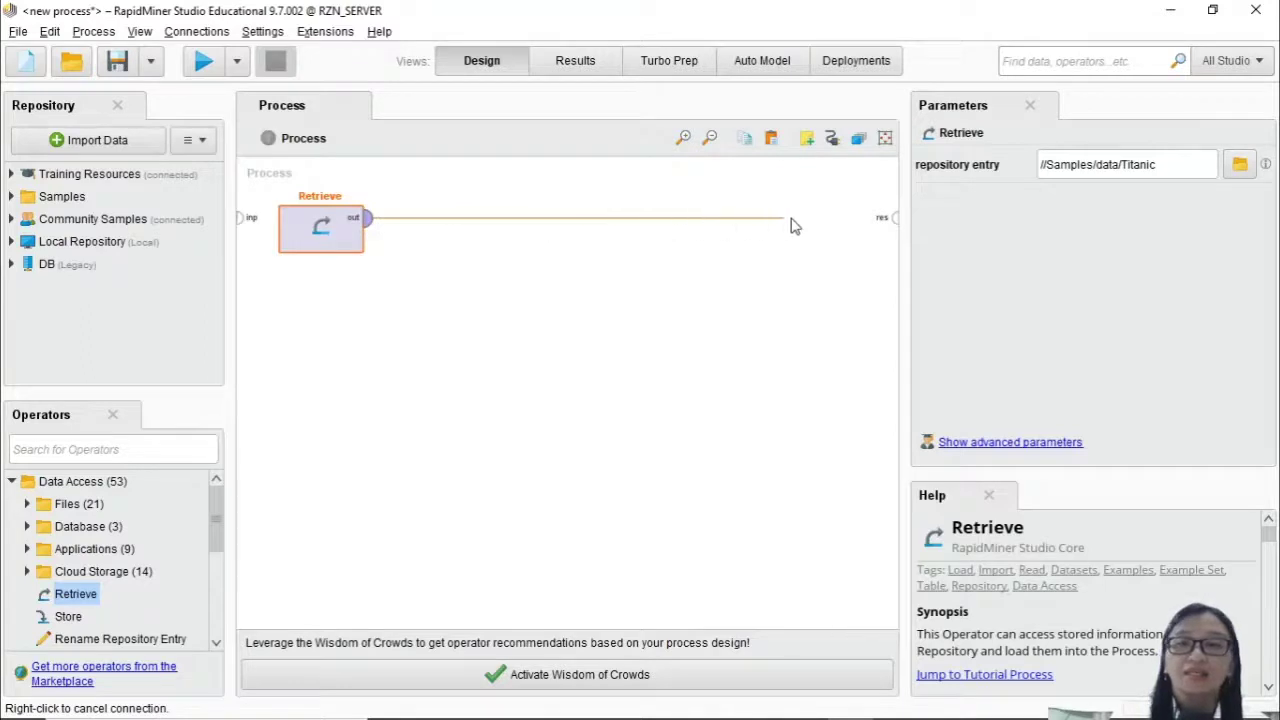
{"action": "left_click", "coordinate": [895, 222]}
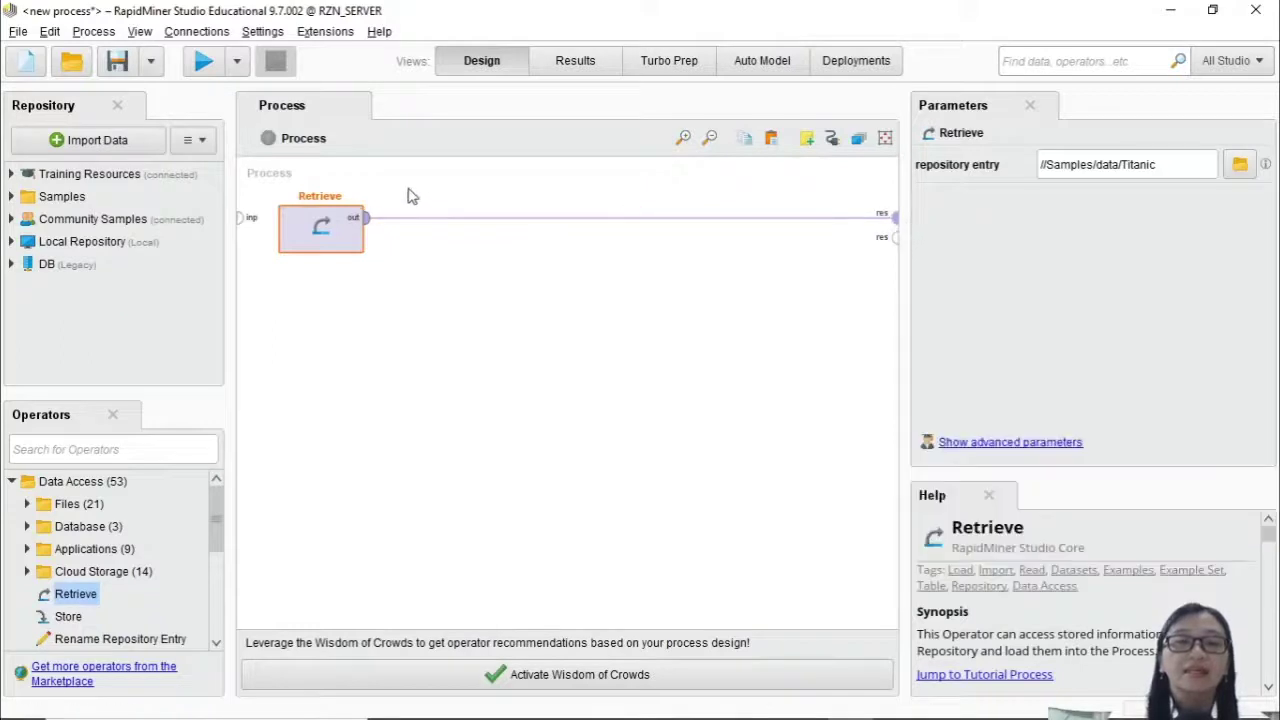
{"action": "left_click", "coordinate": [580, 62]}
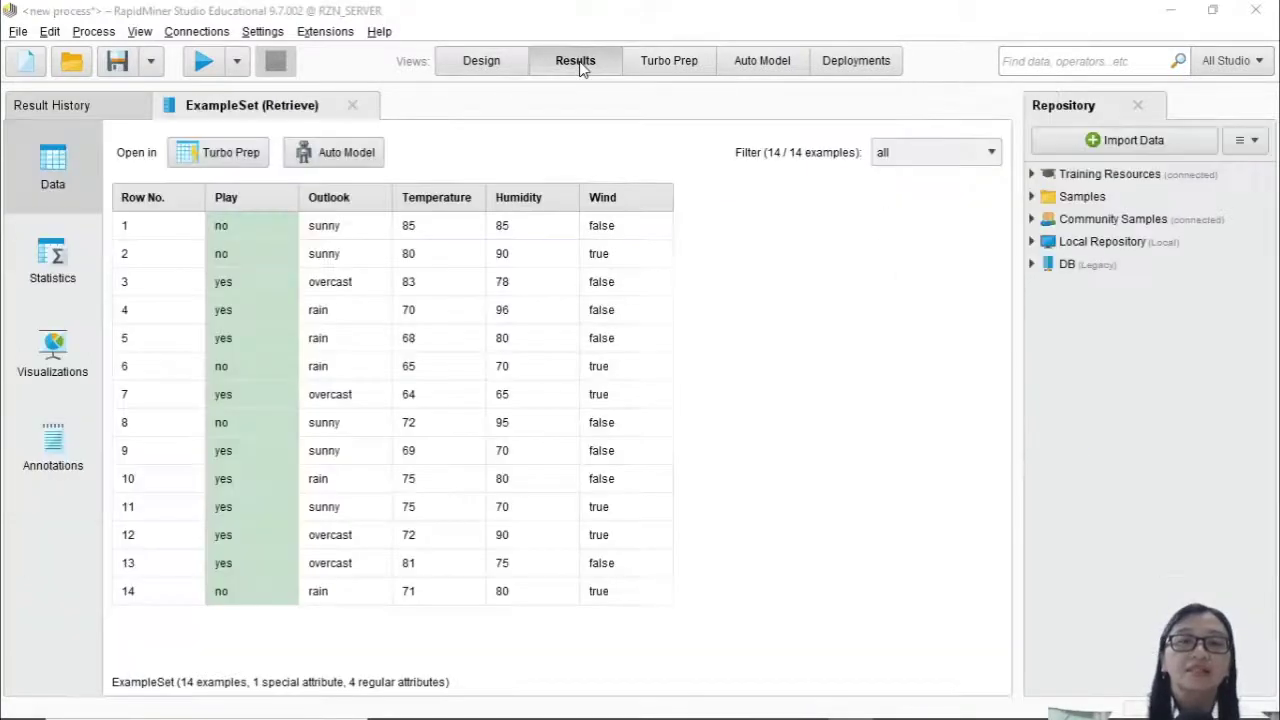
Return to the process design and run the process to retrieve the Titanic data set
{"action": "left_click", "coordinate": [498, 60]}
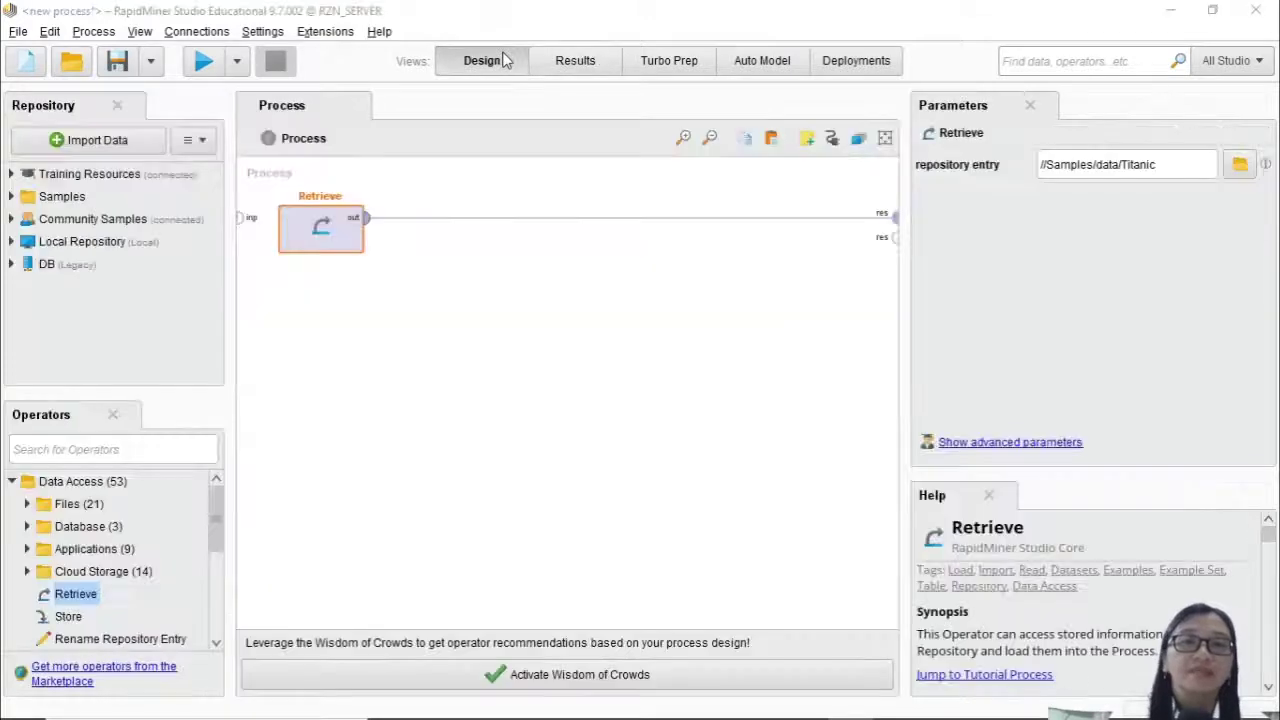
{"action": "left_click", "coordinate": [203, 63]}
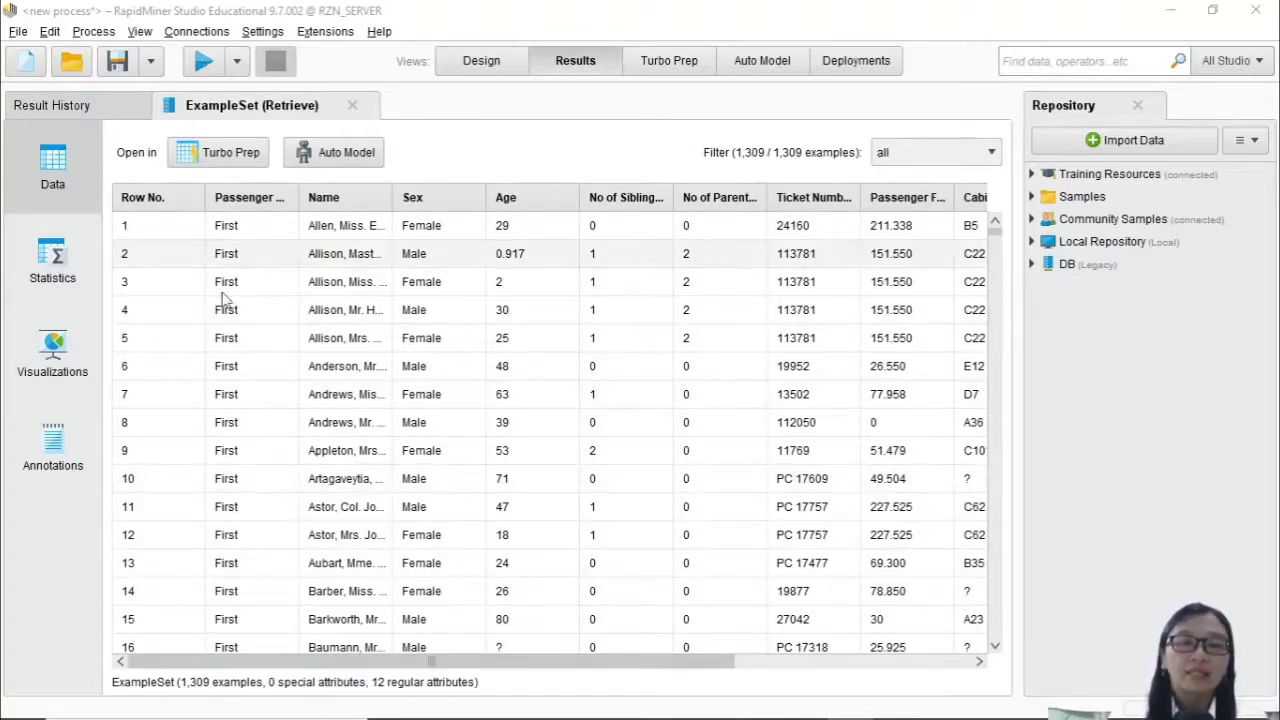
{"action": "left_click_drag", "start_coordinate": [528, 666], "coordinate": [565, 668]}
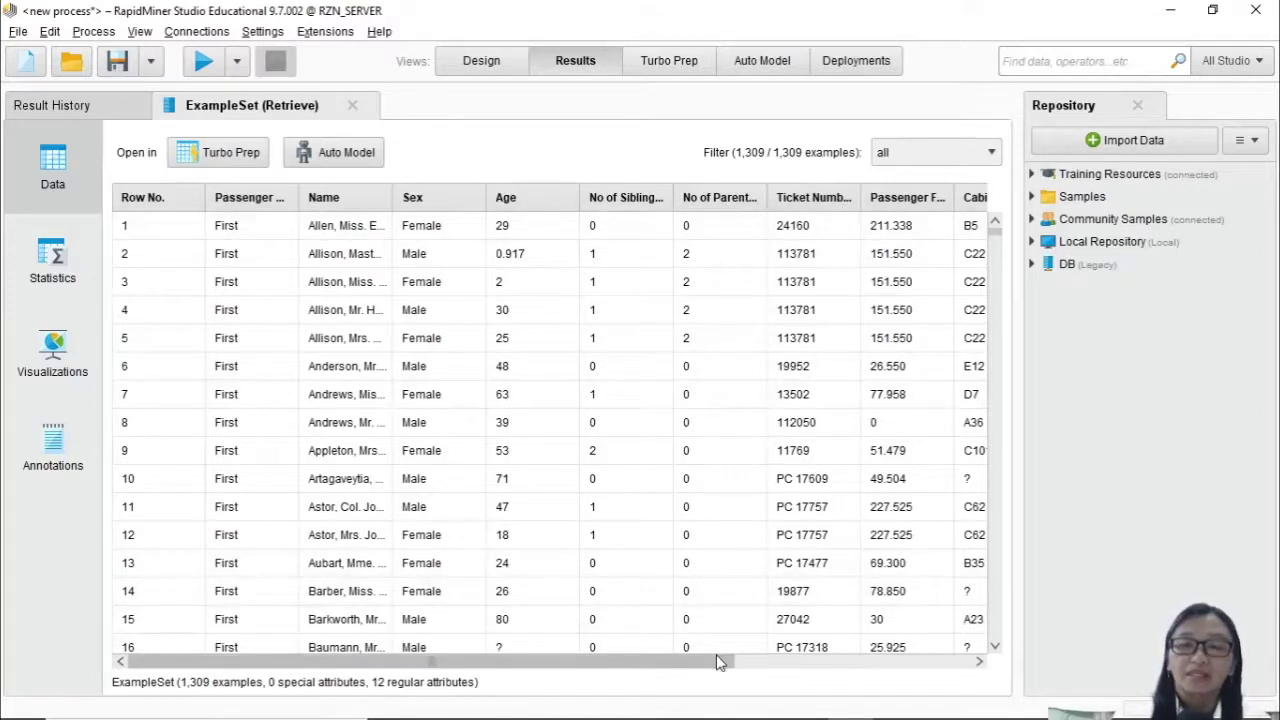
Widen the Passenger Fare column of the retrieved data so its full header fits, and look across the other columns
{"action": "left_click_drag", "start_coordinate": [705, 661], "coordinate": [788, 661]}
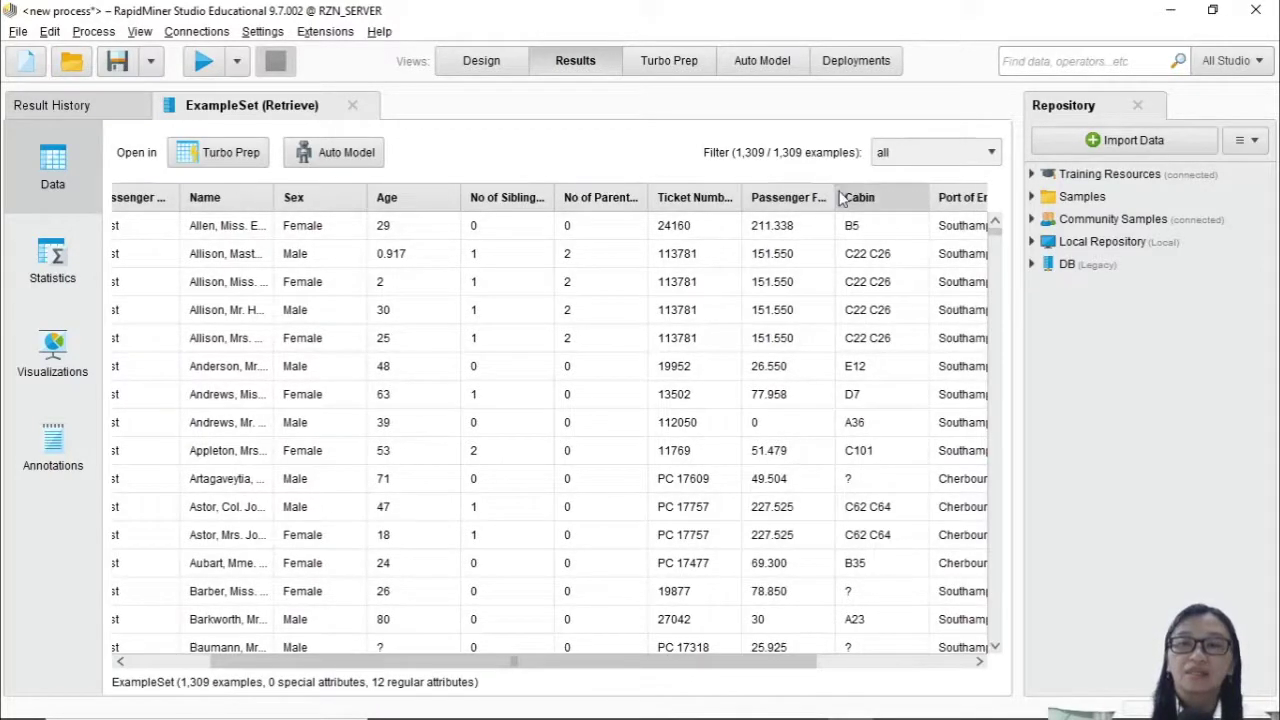
{"action": "left_click_drag", "start_coordinate": [833, 191], "coordinate": [876, 191]}
{"action": "left_click", "coordinate": [757, 652]}
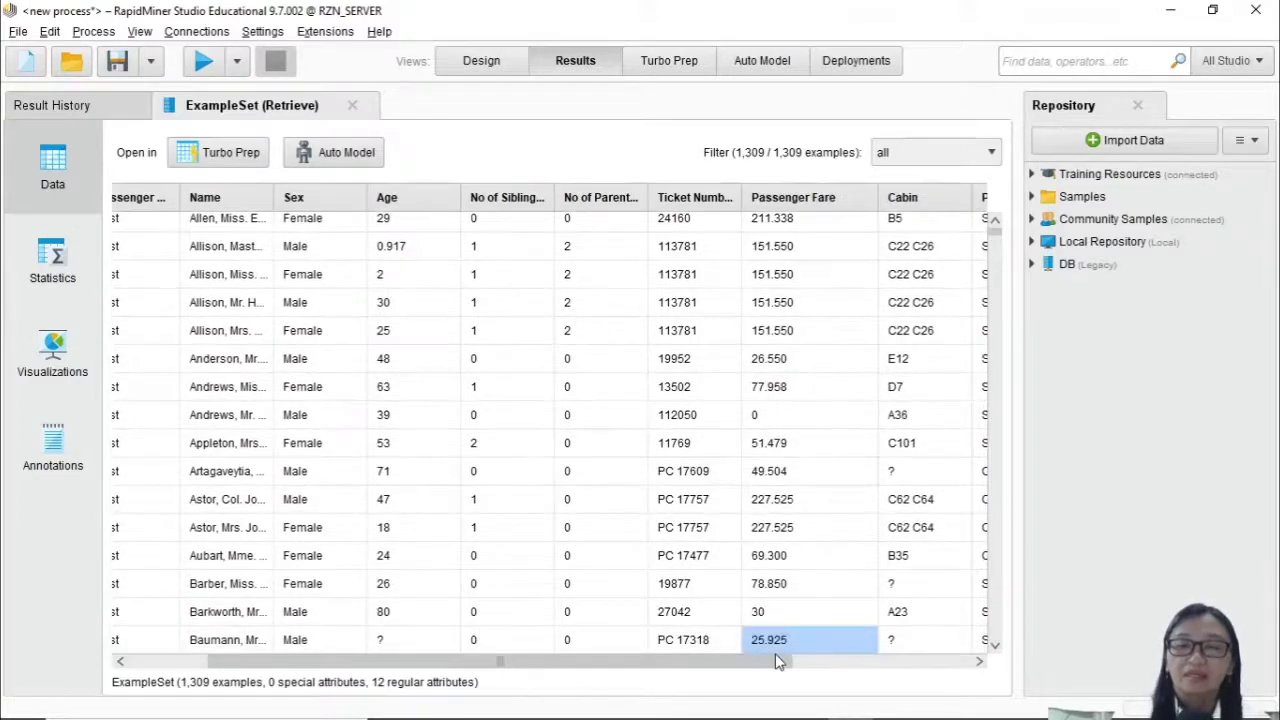
{"action": "left_click_drag", "start_coordinate": [775, 661], "coordinate": [533, 668]}
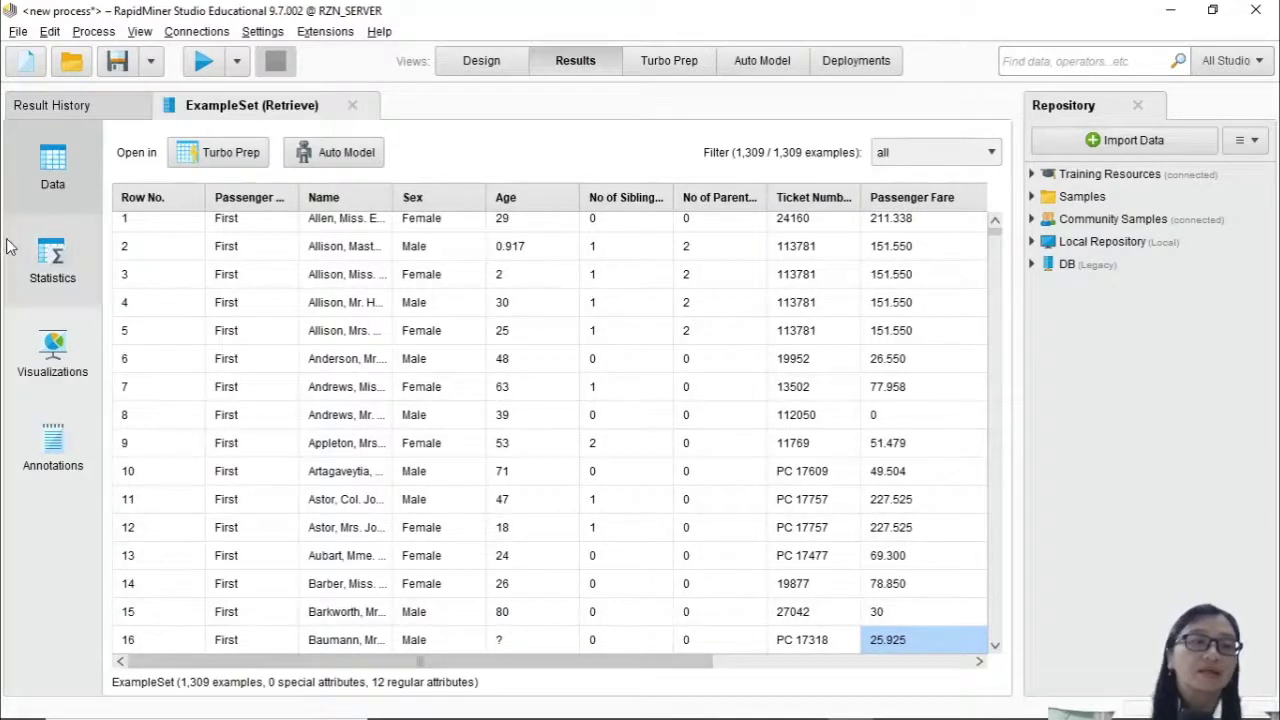
Examine the statistics of the retrieved data set, covering each attribute's type, missing values and value range
{"action": "left_click", "coordinate": [52, 265]}
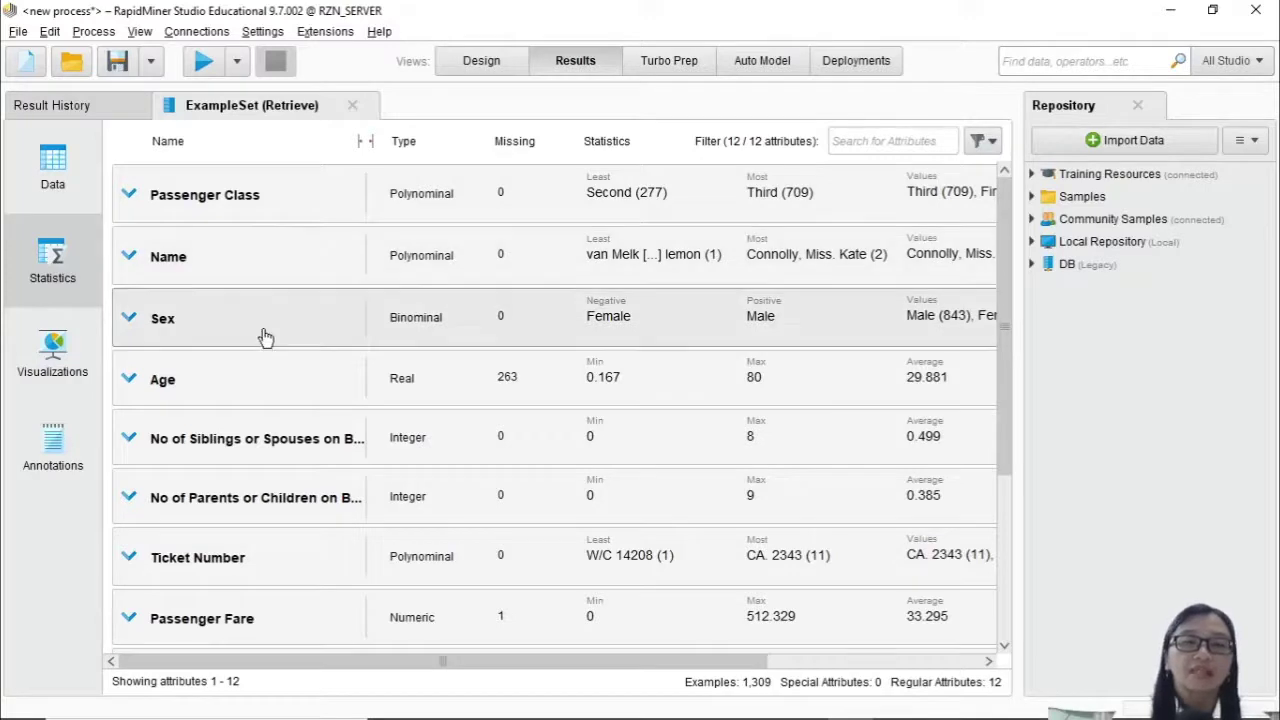
{"action": "scroll", "coordinate": [263, 381], "scroll_direction": "down", "scroll_amount": 1}
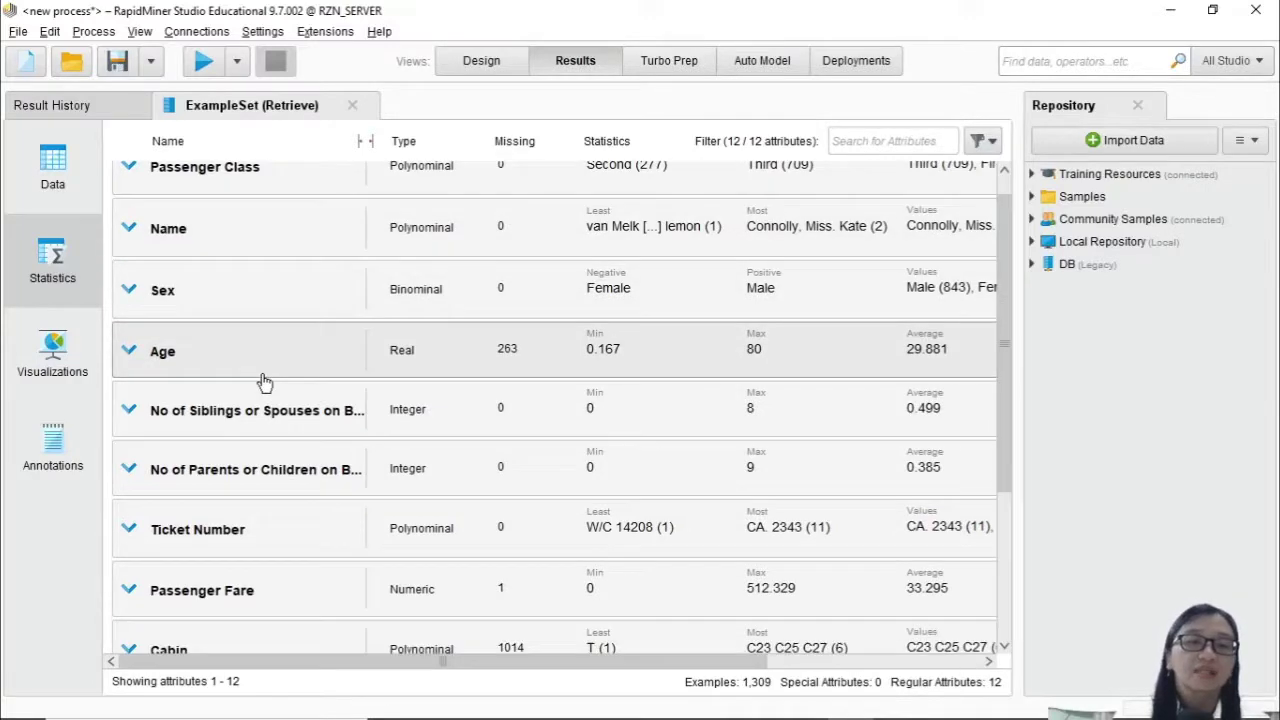
{"action": "scroll", "coordinate": [263, 381], "scroll_direction": "down", "scroll_amount": 1}
{"action": "scroll", "coordinate": [265, 381], "scroll_direction": "down", "scroll_amount": 7}
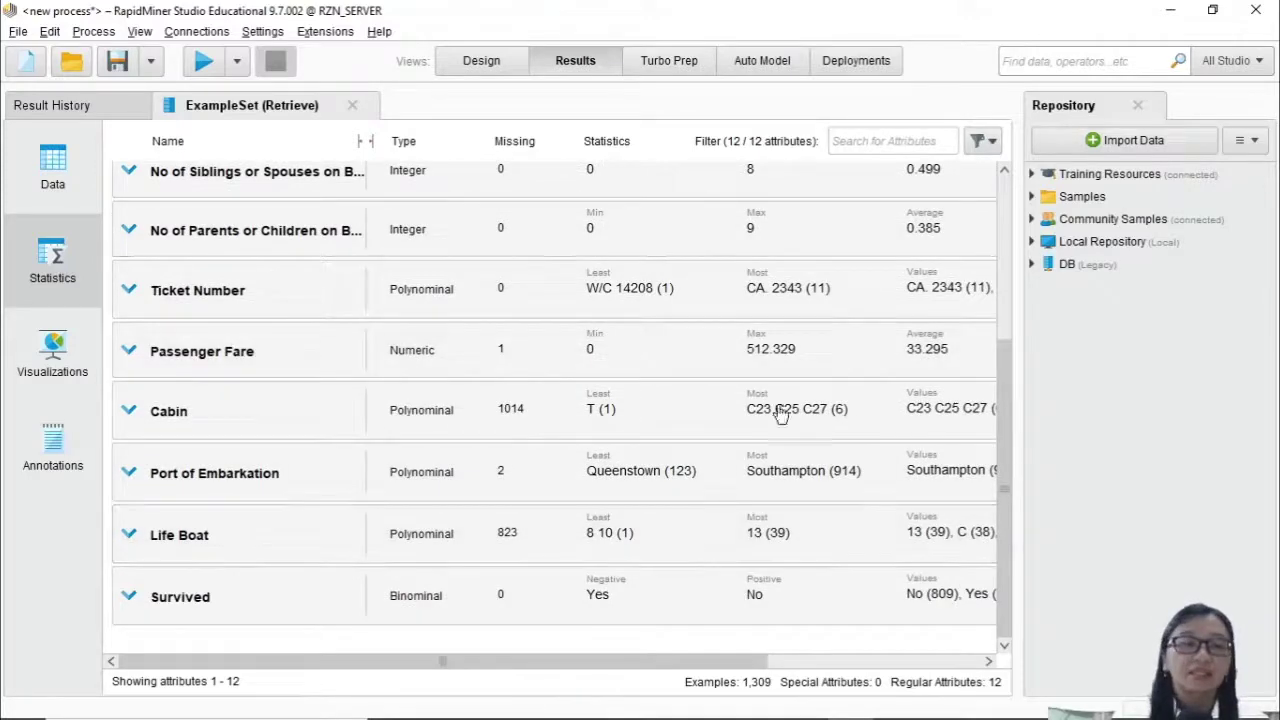
Open the data set's visualizations, try the Bar (Column) plot type and set the plot back to Scatter
{"action": "left_click", "coordinate": [60, 362]}
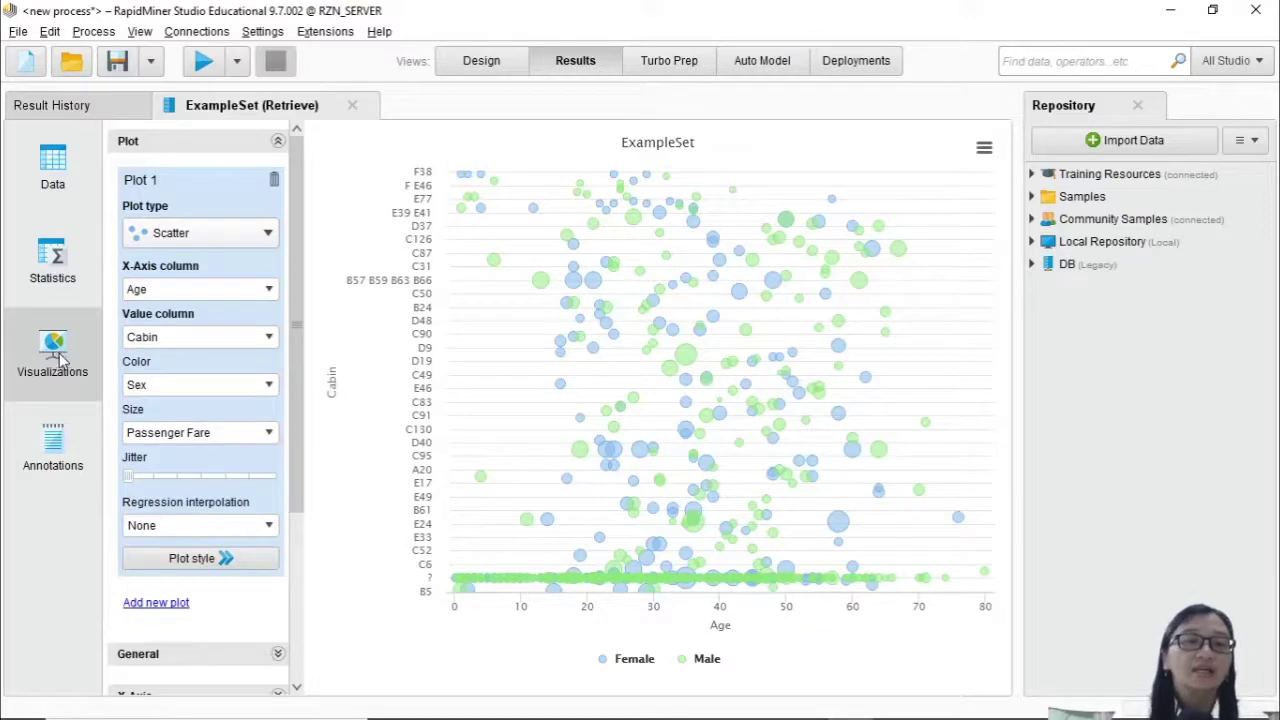
{"action": "left_click", "coordinate": [266, 237]}
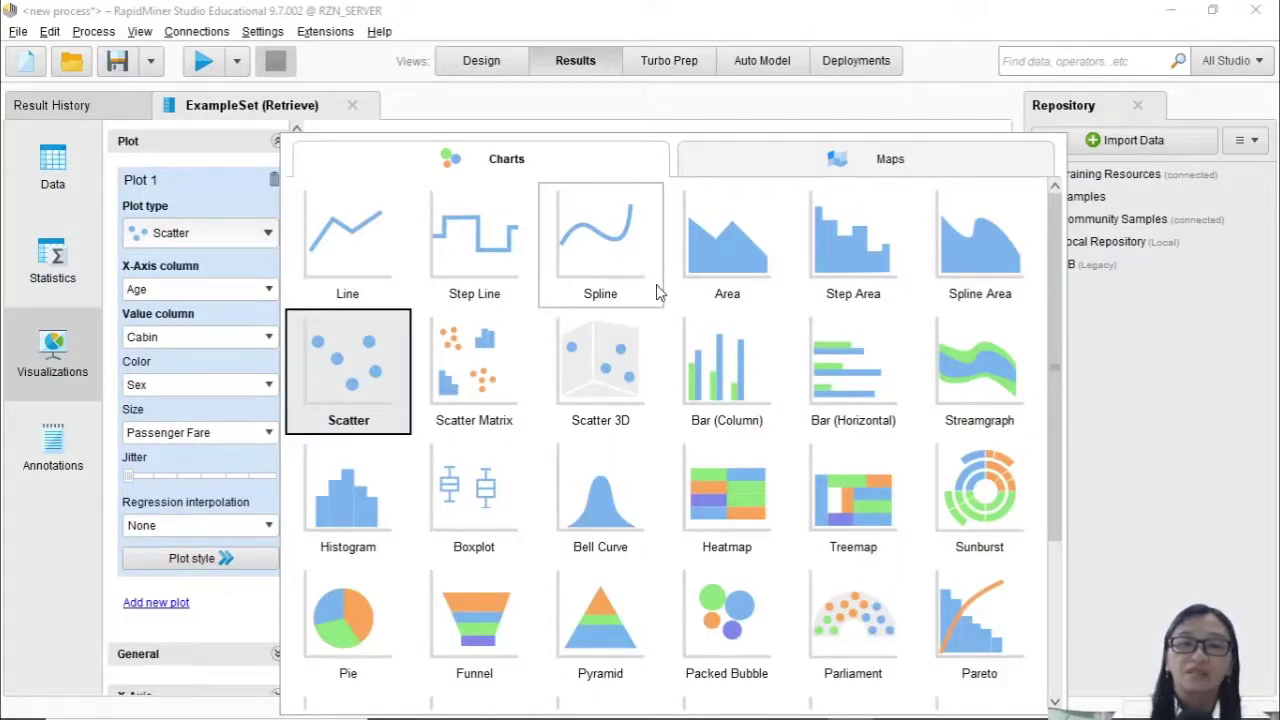
{"action": "left_click", "coordinate": [778, 391]}
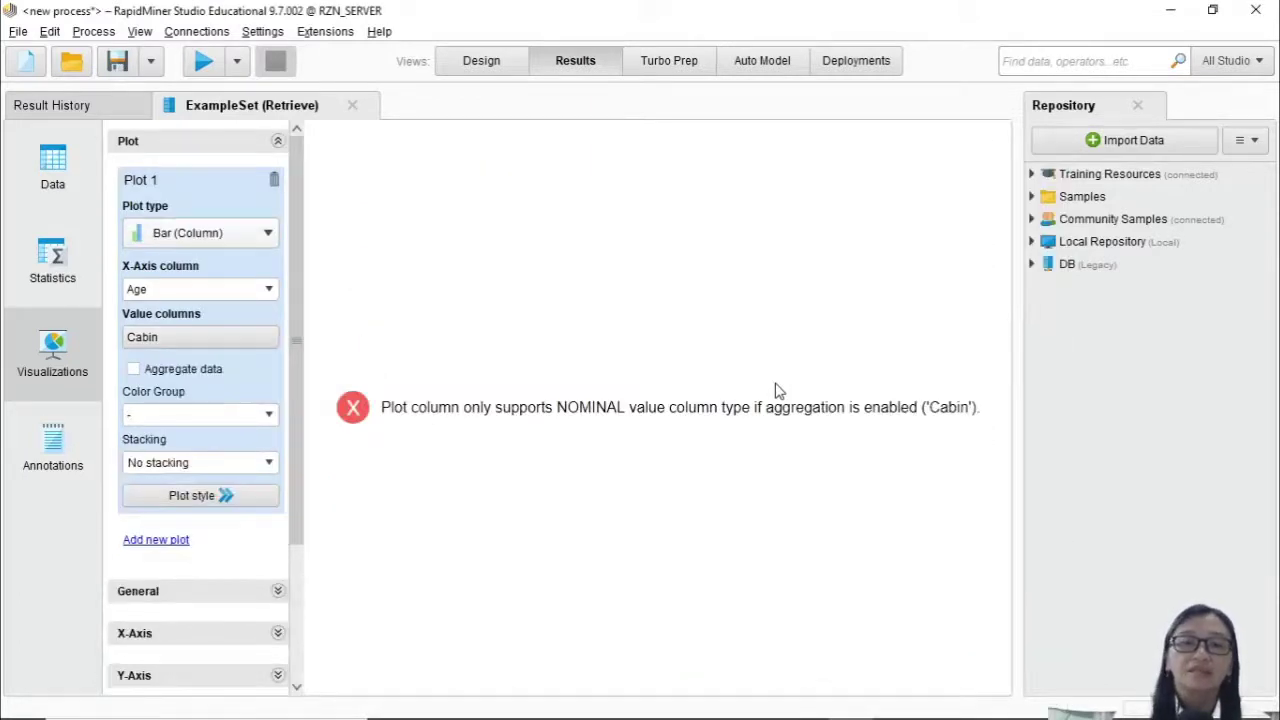
{"action": "left_click", "coordinate": [270, 234]}
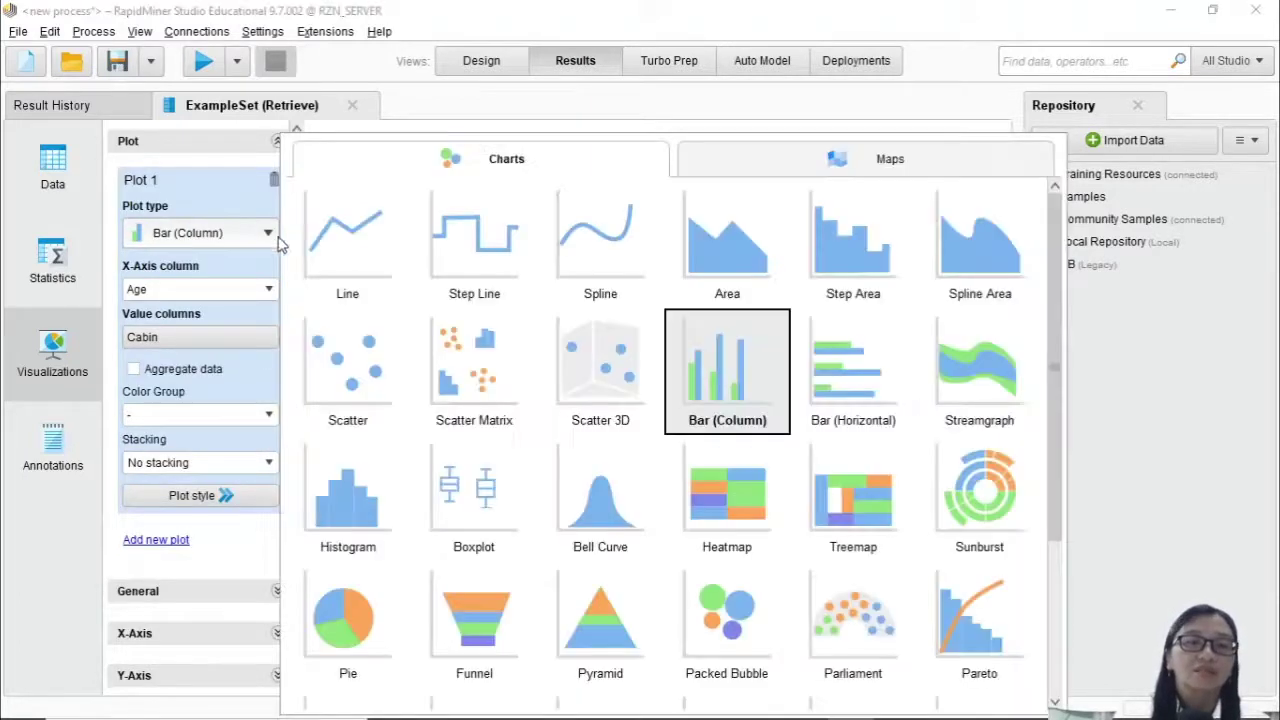
{"action": "left_click", "coordinate": [349, 360]}
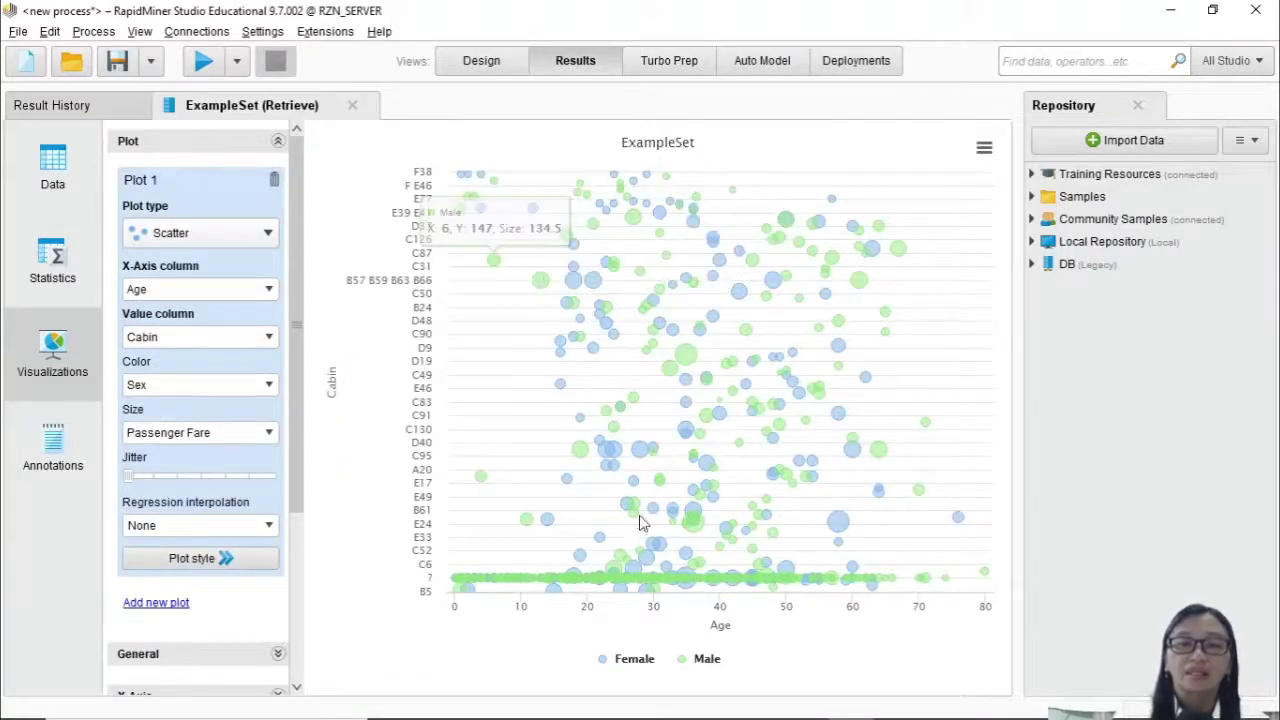
Examine the scatter plot's configuration options, including the X-Axis column choice and the expanded Y-Axis settings
{"action": "left_click", "coordinate": [268, 291]}
{"action": "left_click", "coordinate": [268, 291]}
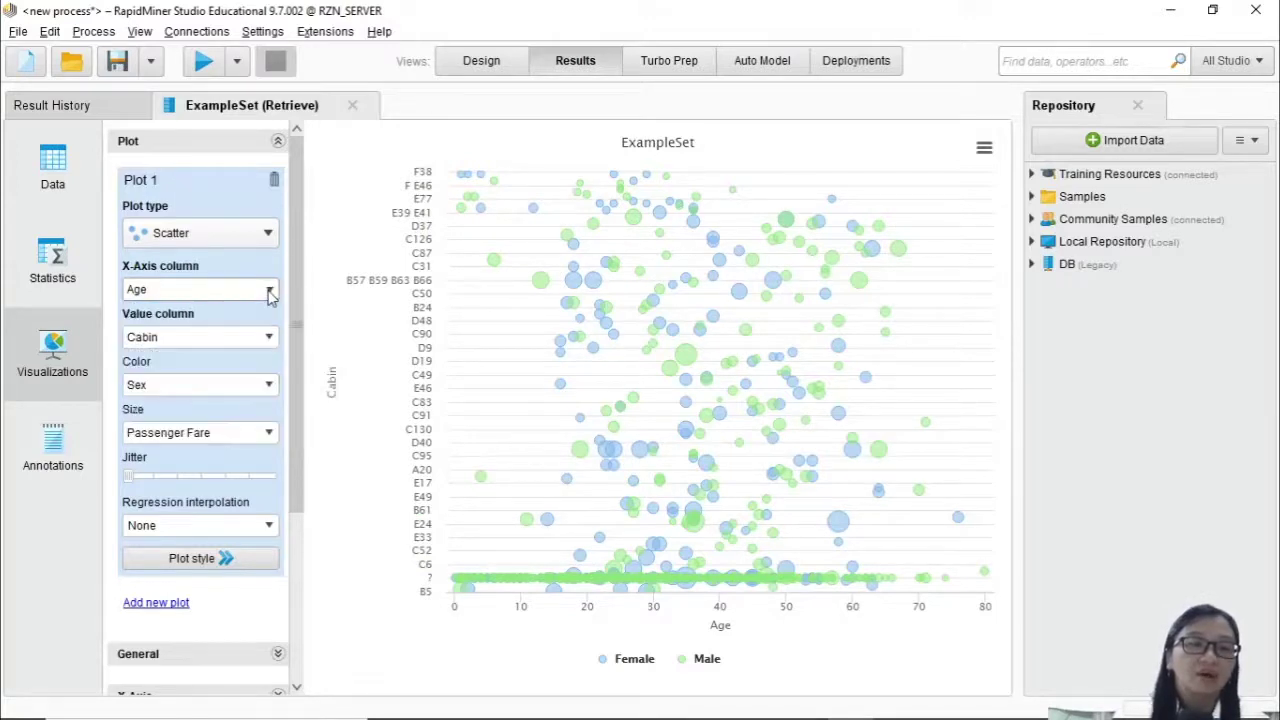
{"action": "scroll", "coordinate": [185, 607], "scroll_direction": "down", "scroll_amount": 5}
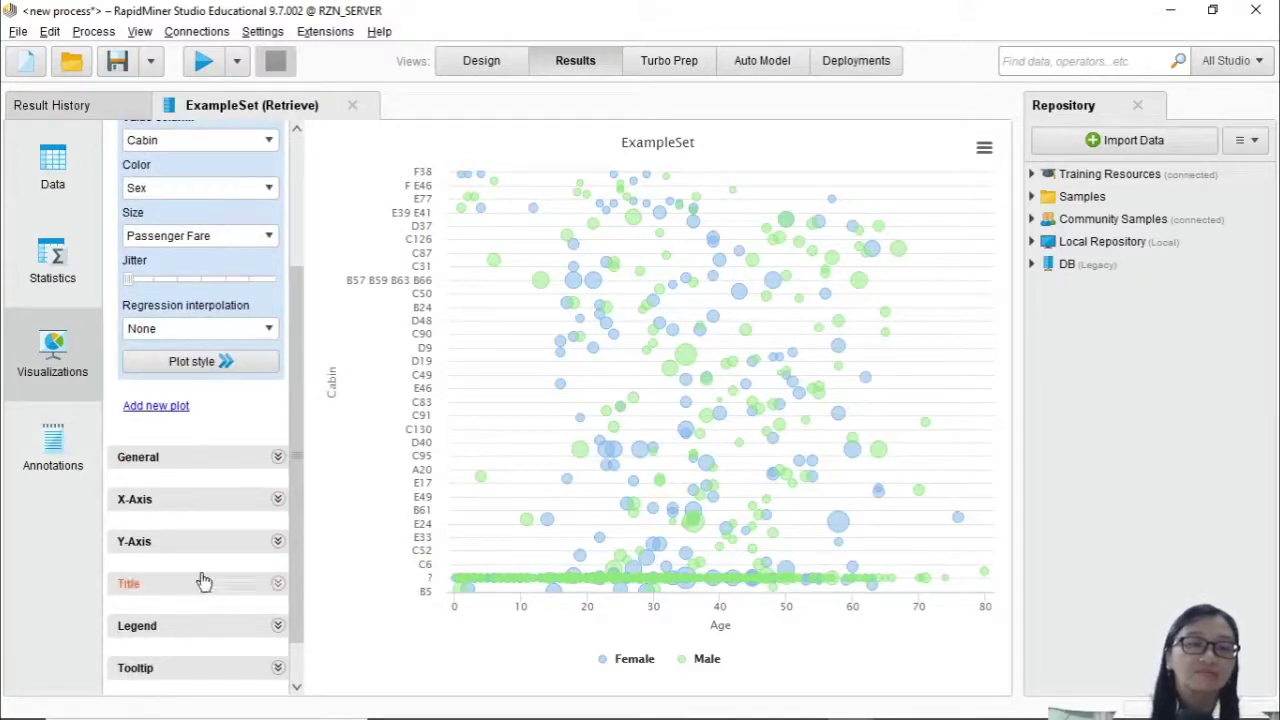
{"action": "left_click", "coordinate": [227, 551]}
{"action": "scroll", "coordinate": [227, 551], "scroll_direction": "down", "scroll_amount": 3}
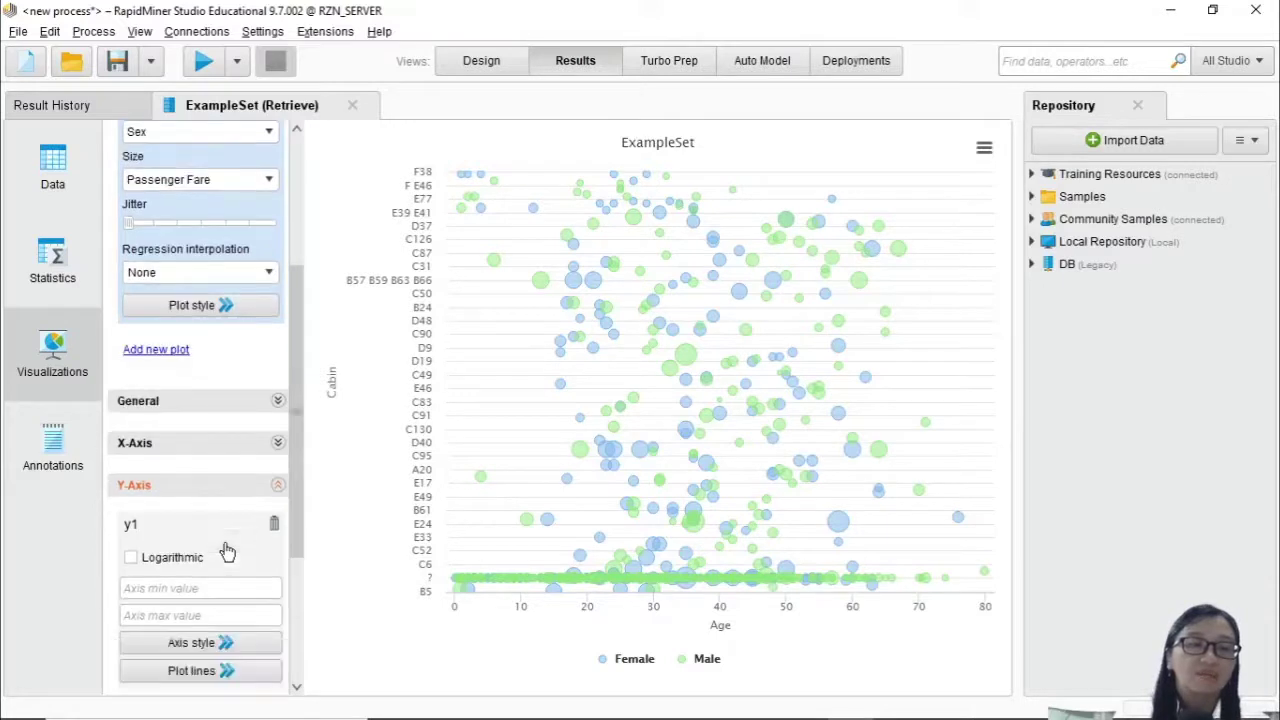
{"action": "scroll", "coordinate": [227, 551], "scroll_direction": "up", "scroll_amount": 8}
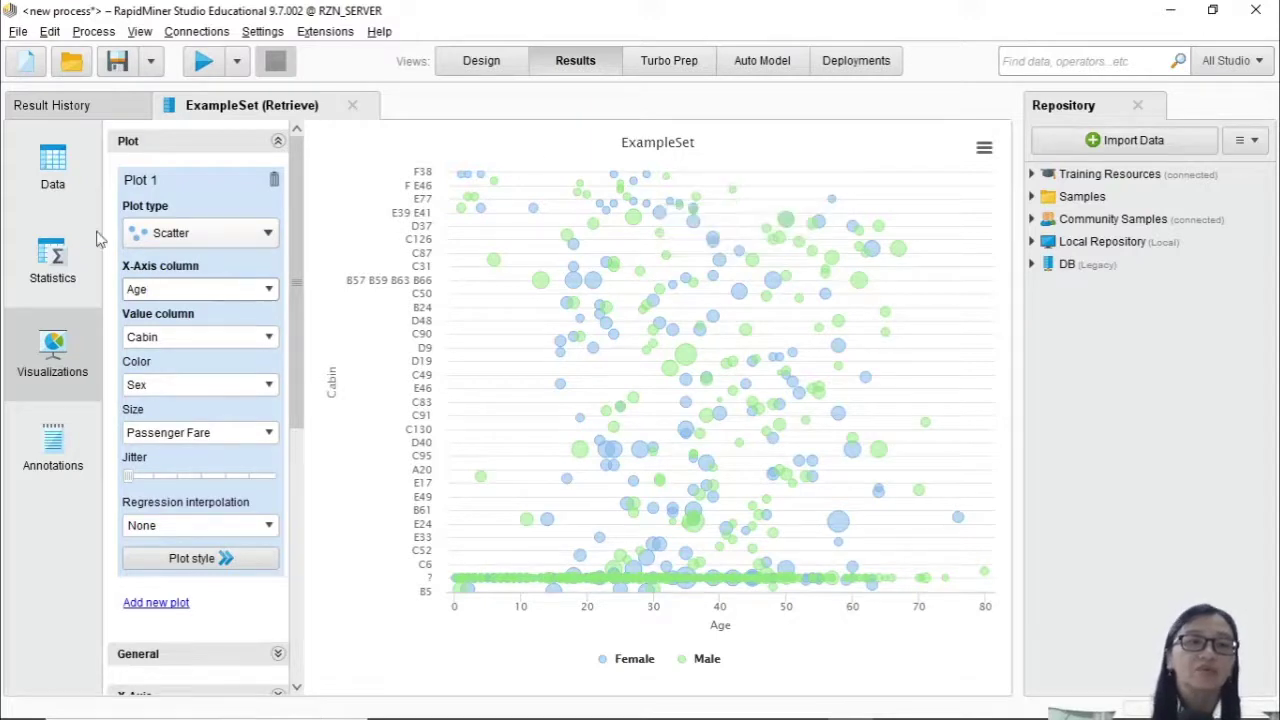
Return to the statistics, examine the distribution histogram of the number of parents or children attribute, and collapse its details
{"action": "left_click", "coordinate": [60, 270]}
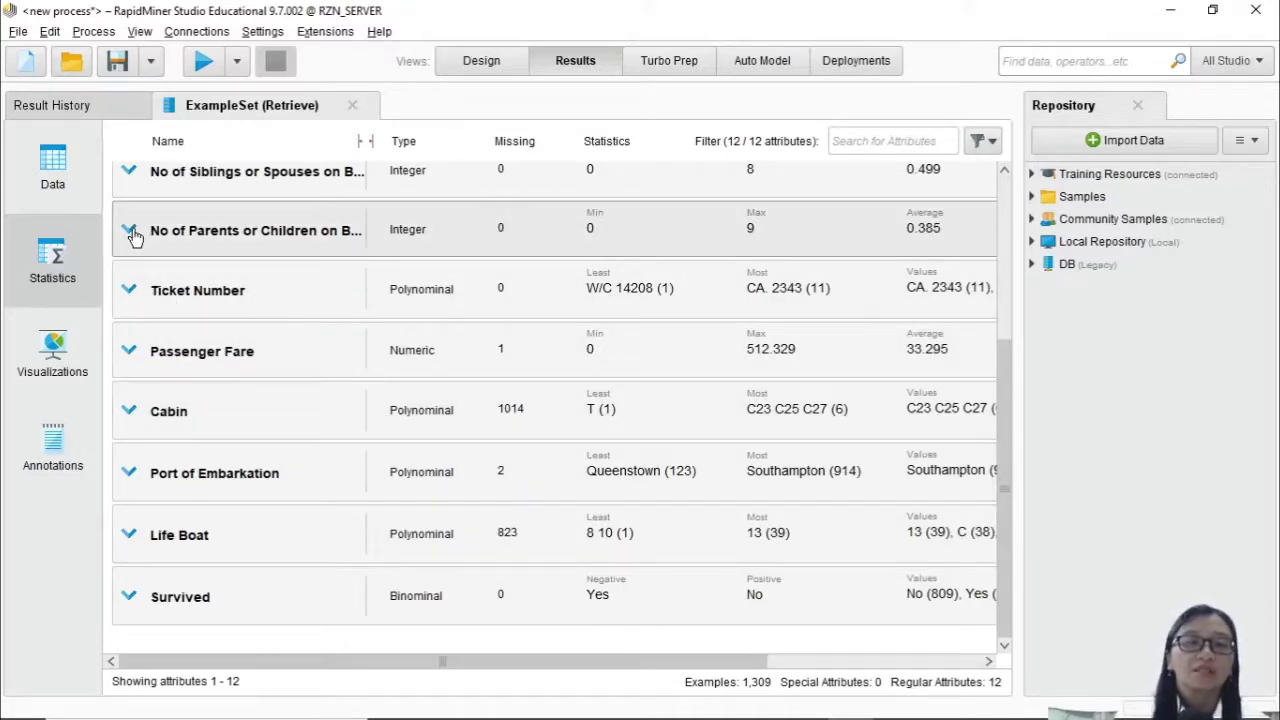
{"action": "left_click", "coordinate": [130, 231]}
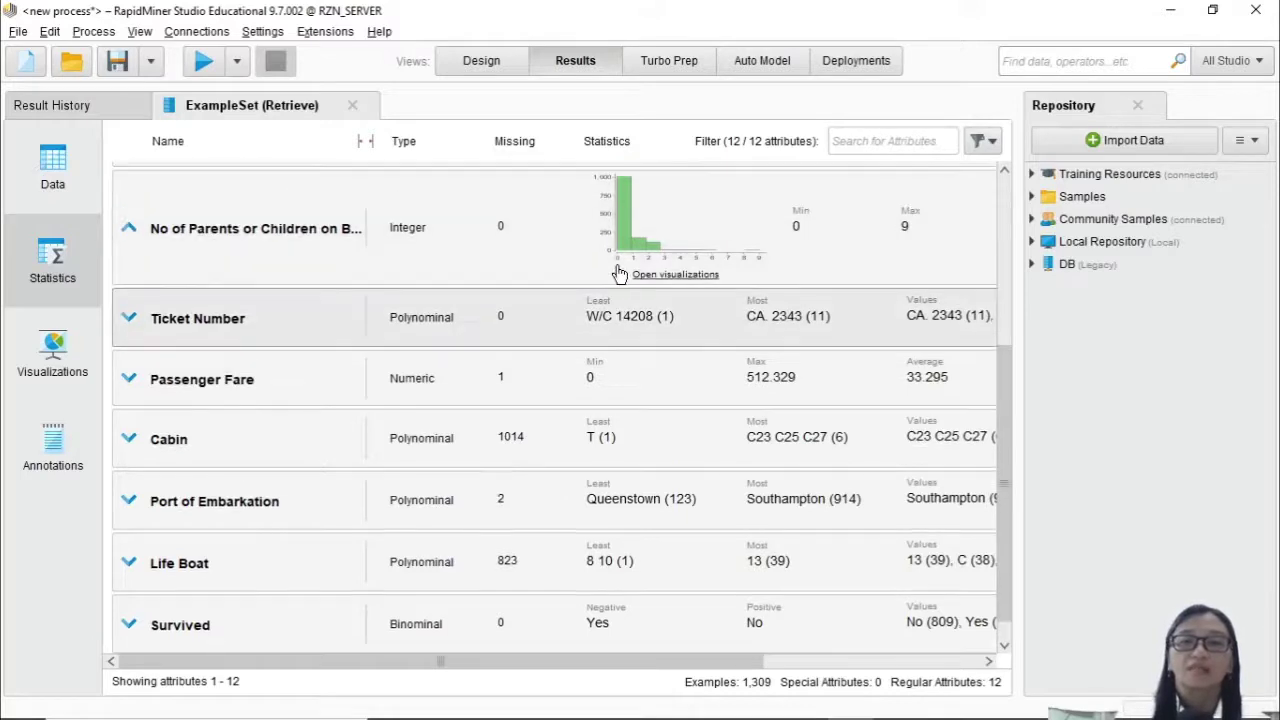
{"action": "scroll", "coordinate": [620, 260], "scroll_direction": "up", "scroll_amount": 1}
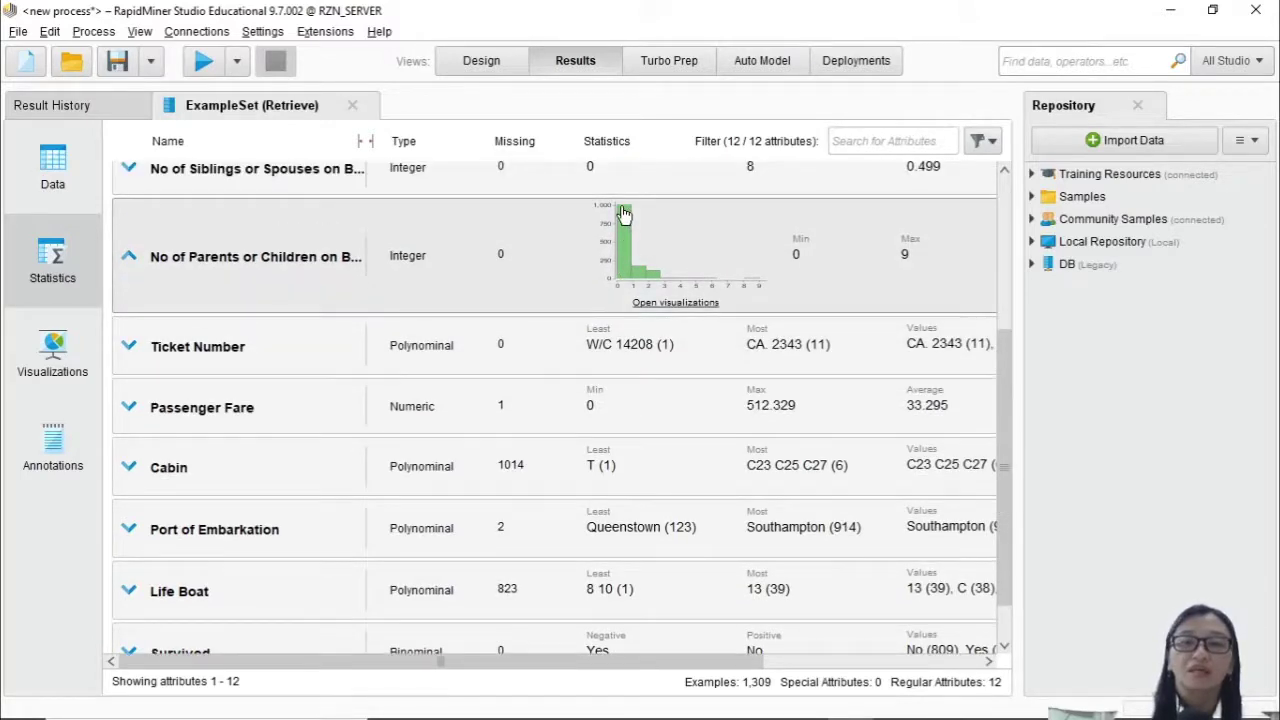
{"action": "left_click", "coordinate": [626, 268]}
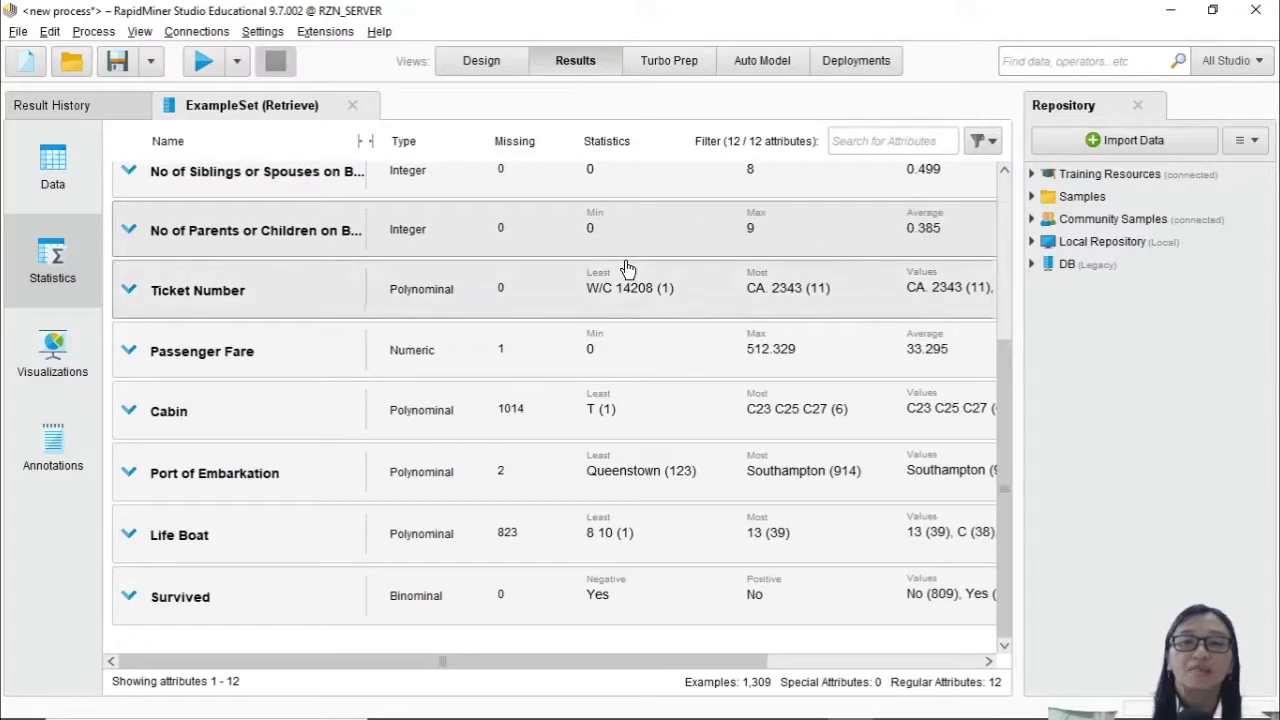
{"action": "left_click", "coordinate": [134, 230]}
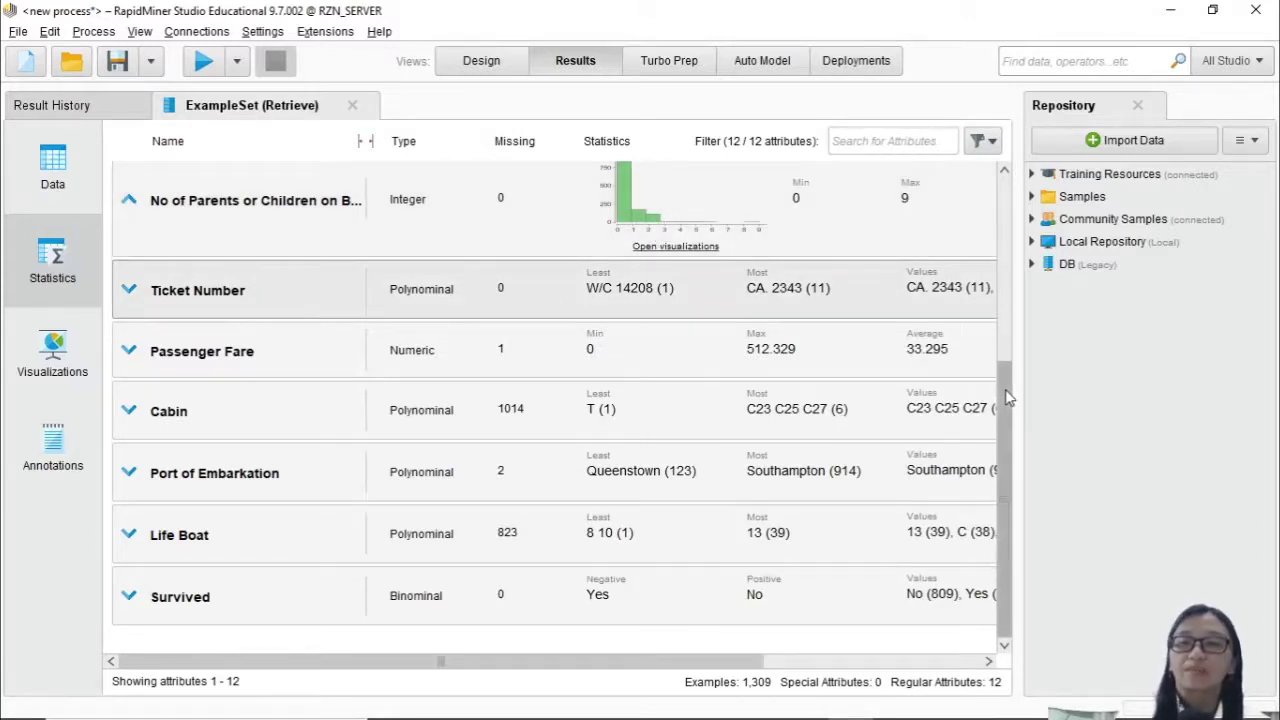
{"action": "left_click_drag", "start_coordinate": [1008, 397], "coordinate": [999, 306]}
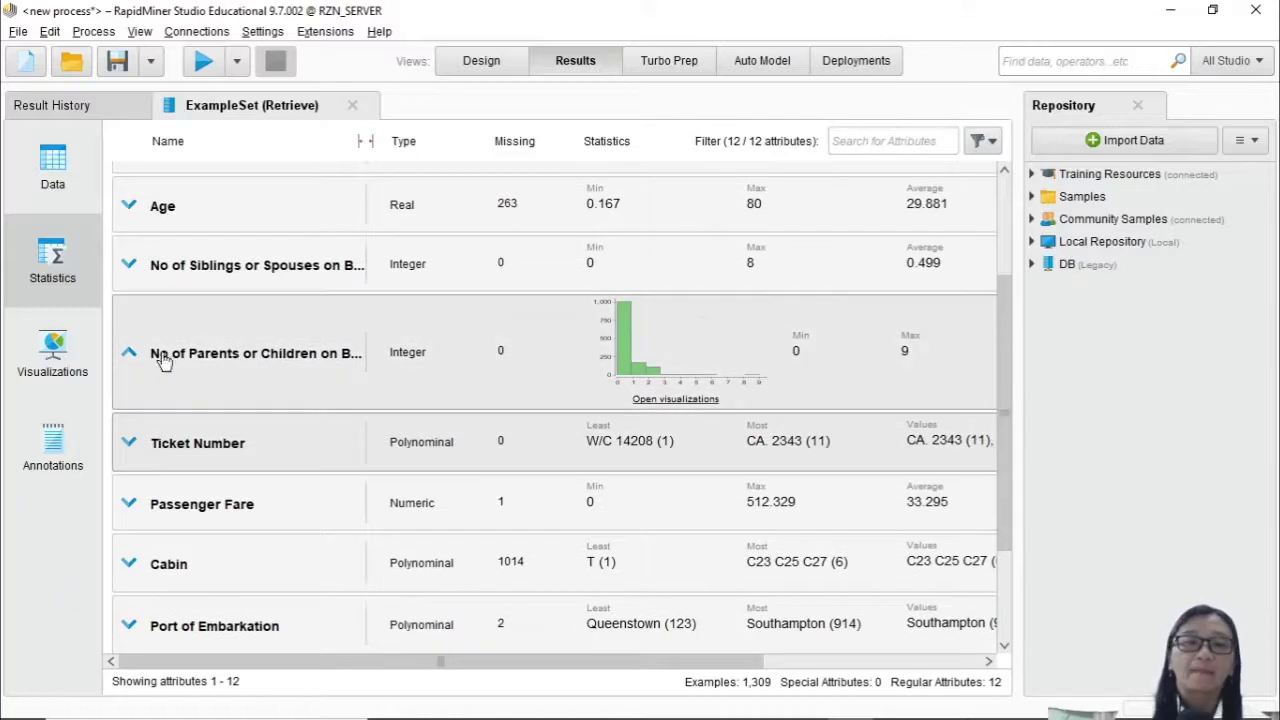
{"action": "left_click", "coordinate": [127, 356]}
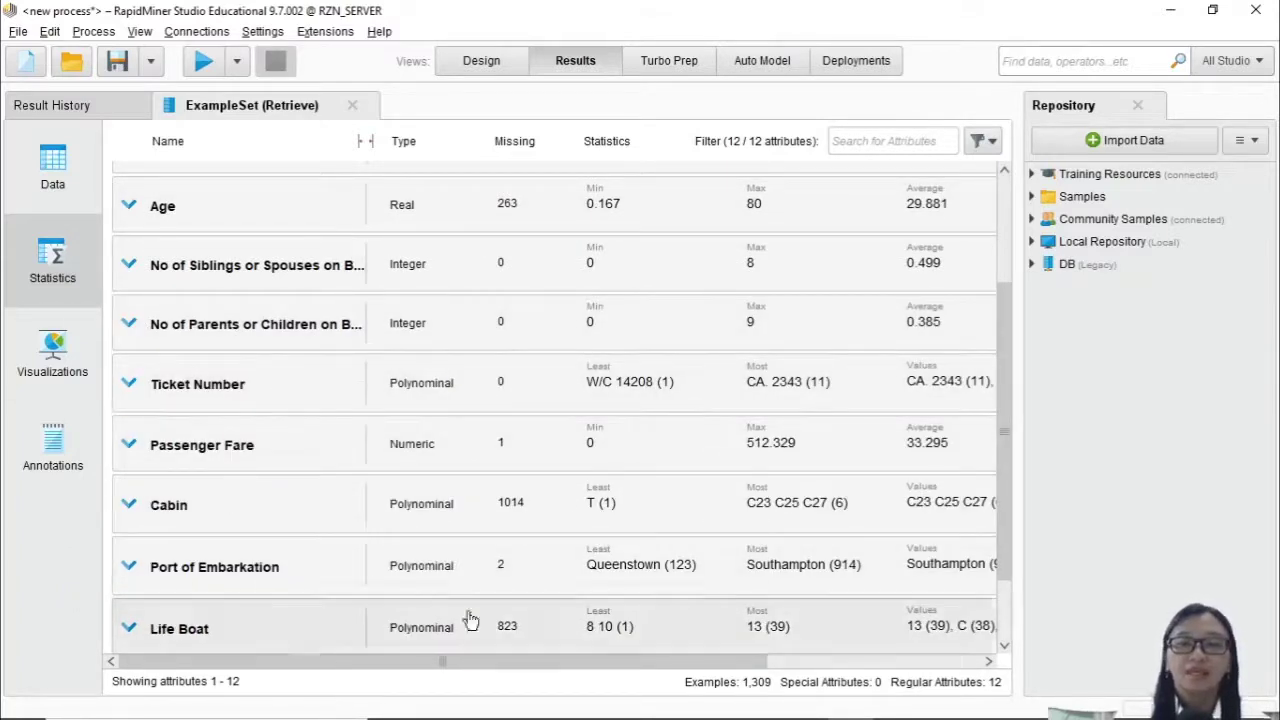
{"action": "left_click_drag", "start_coordinate": [632, 662], "coordinate": [343, 692]}
Return to the process design and read the Retrieve operator's help through its parameters and tutorial process description
{"action": "left_click", "coordinate": [470, 64]}
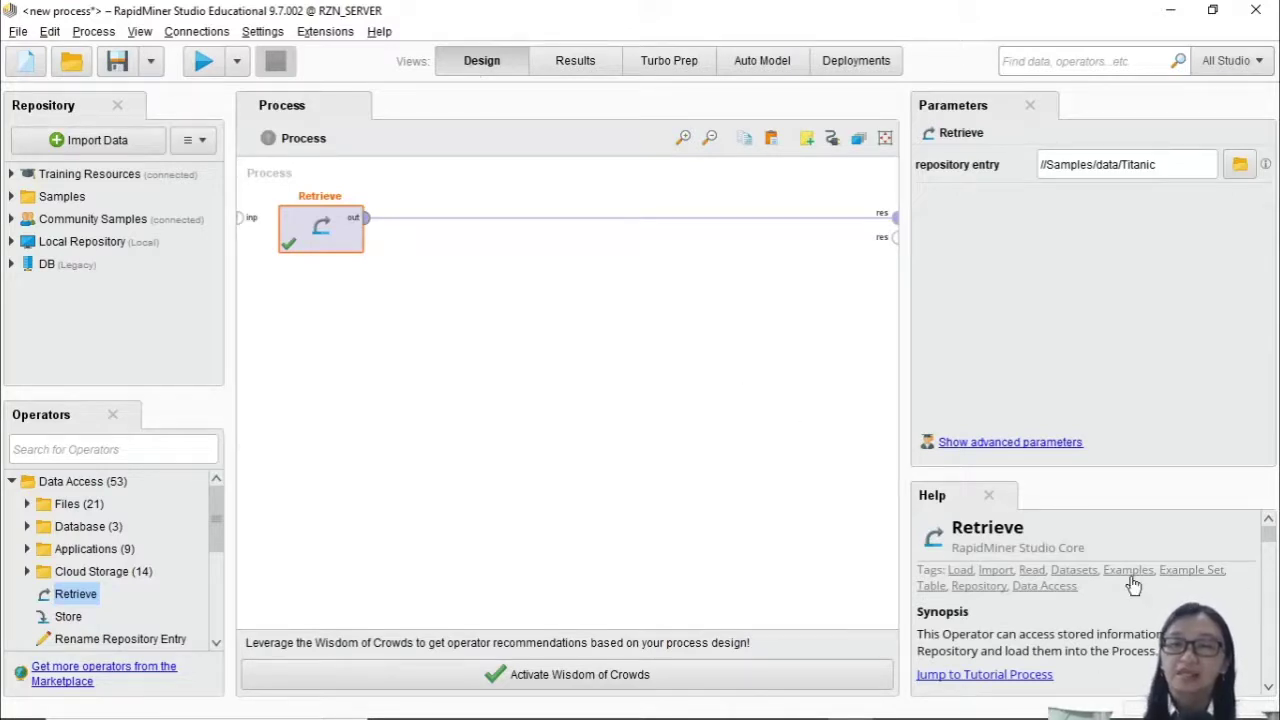
{"action": "scroll", "coordinate": [1130, 583], "scroll_direction": "down", "scroll_amount": 5}
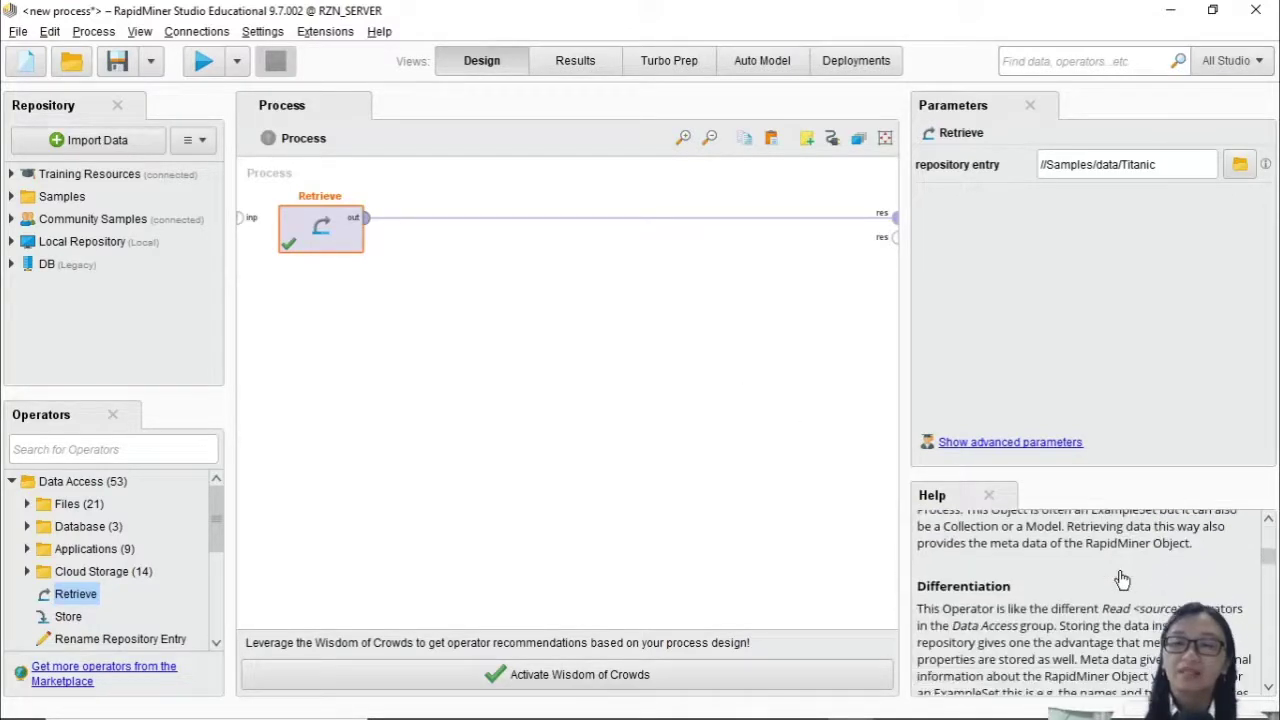
{"action": "scroll", "coordinate": [1122, 580], "scroll_direction": "down", "scroll_amount": 8}
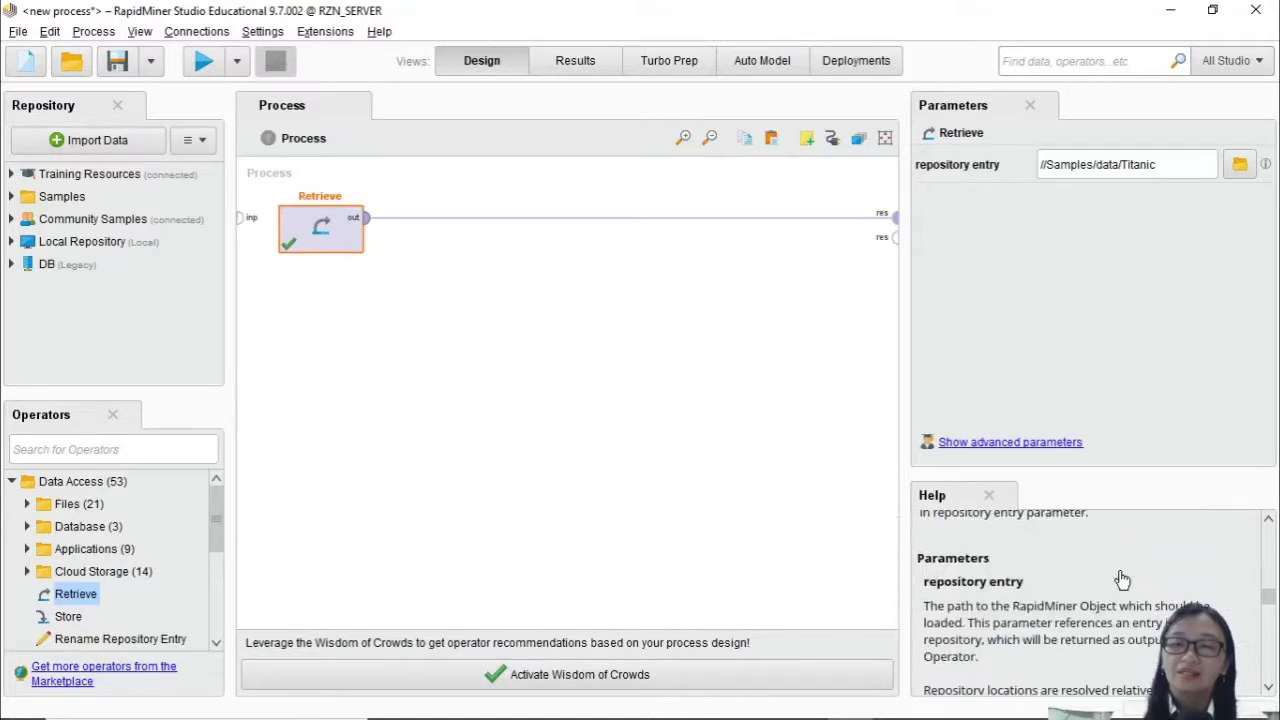
{"action": "scroll", "coordinate": [1122, 580], "scroll_direction": "down", "scroll_amount": 8}
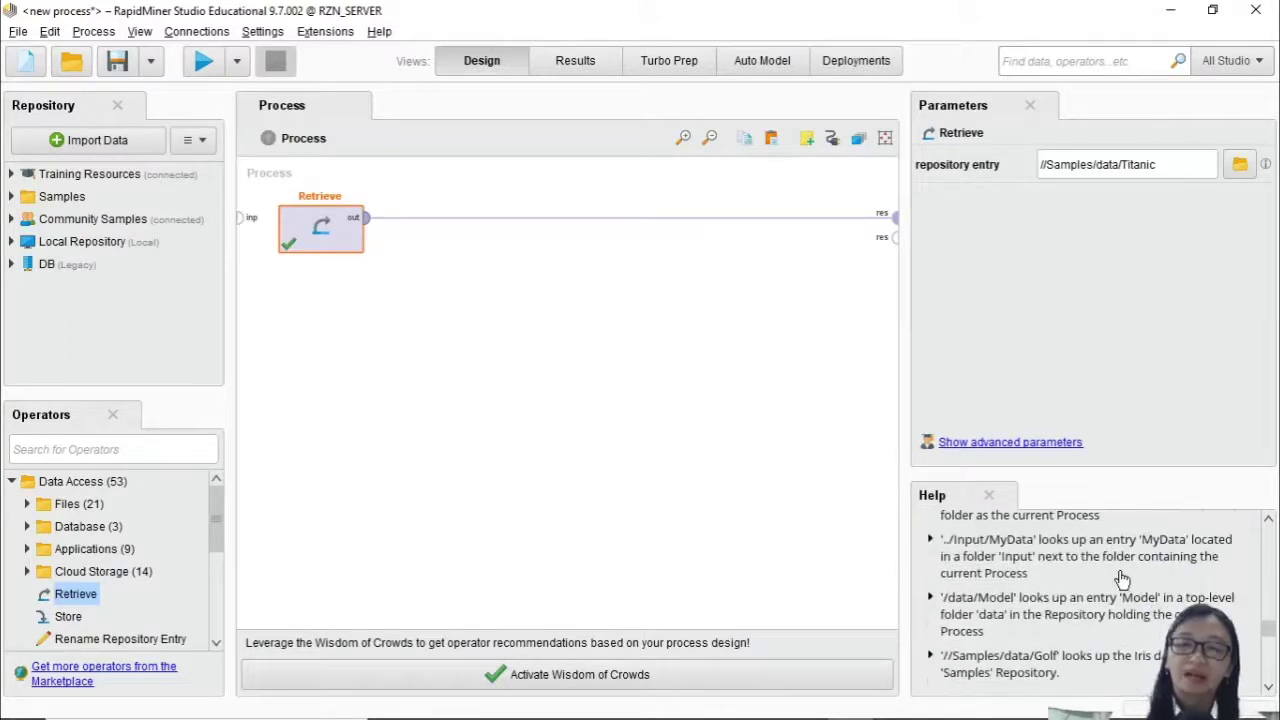
{"action": "scroll", "coordinate": [1122, 580], "scroll_direction": "down", "scroll_amount": 6}
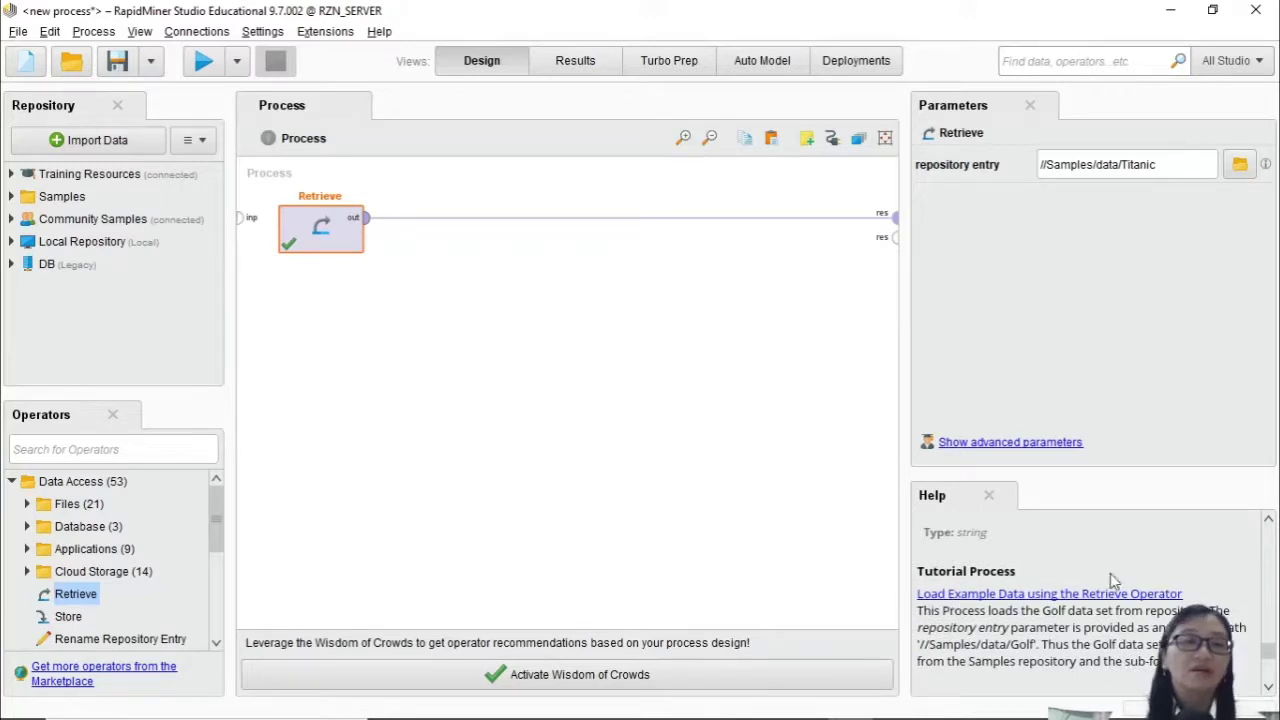
{"action": "scroll", "coordinate": [1052, 620], "scroll_direction": "down", "scroll_amount": 2}
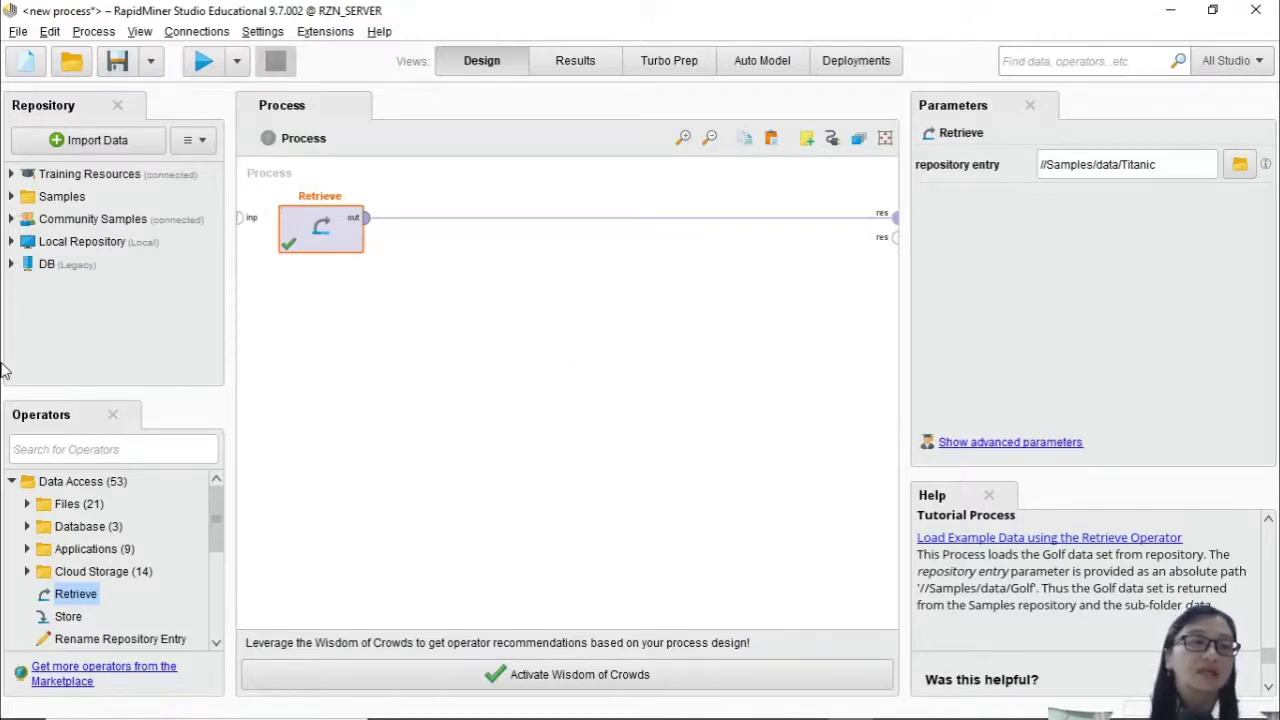
Expand the Samples folder in the repository
{"action": "left_click", "coordinate": [11, 199]}
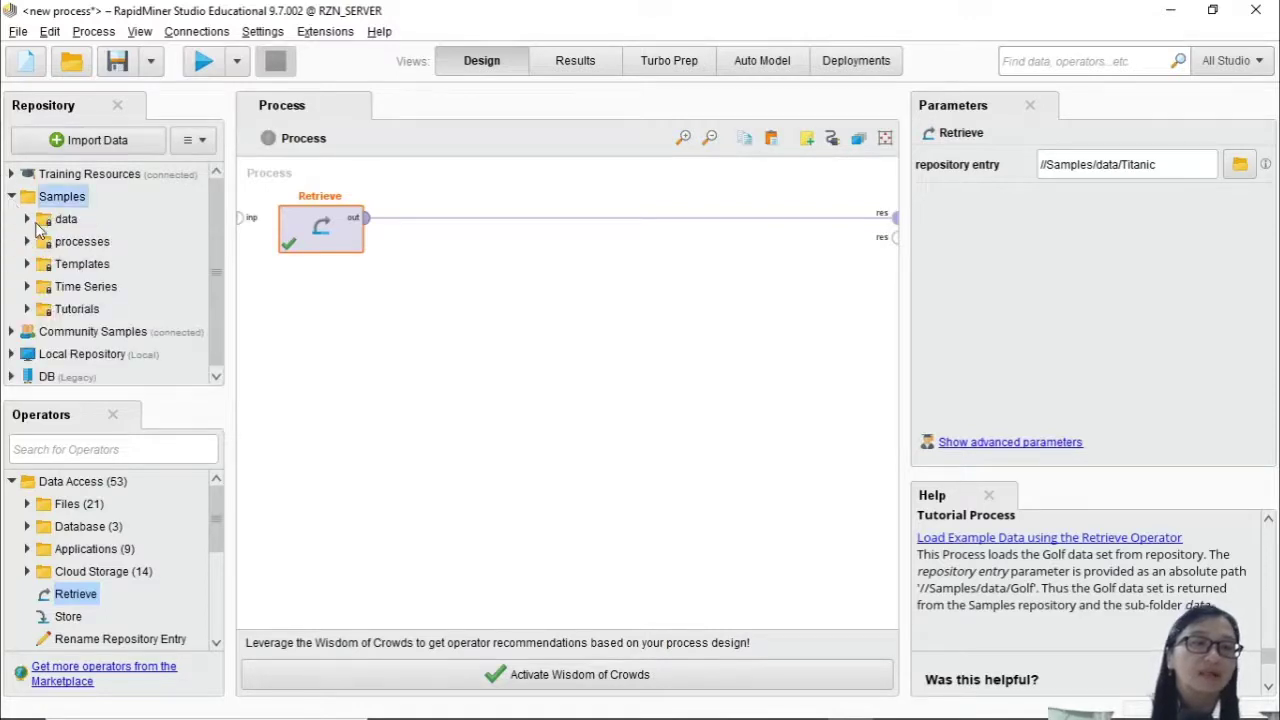